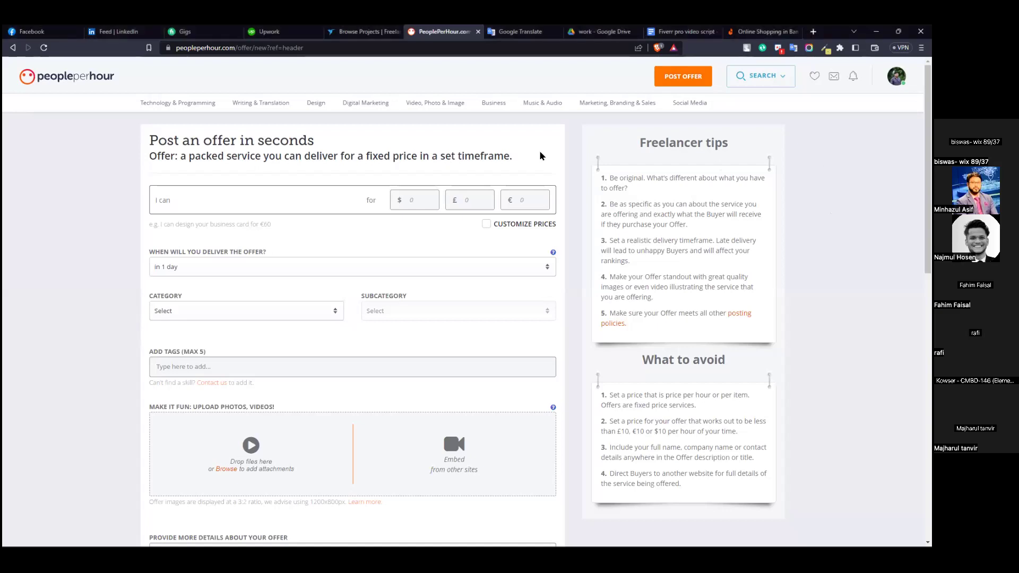
Switch to Fiverr's gigs list and open the preview of the "create complete responsive wordpress website" gig.
{"action": "left_click", "coordinate": [182, 33]}
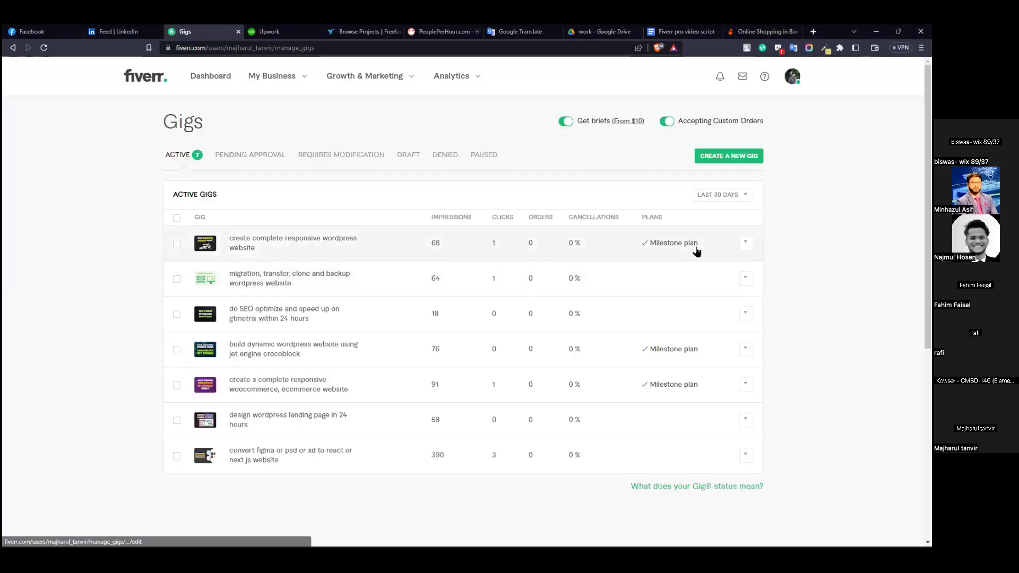
{"action": "left_click", "coordinate": [746, 245]}
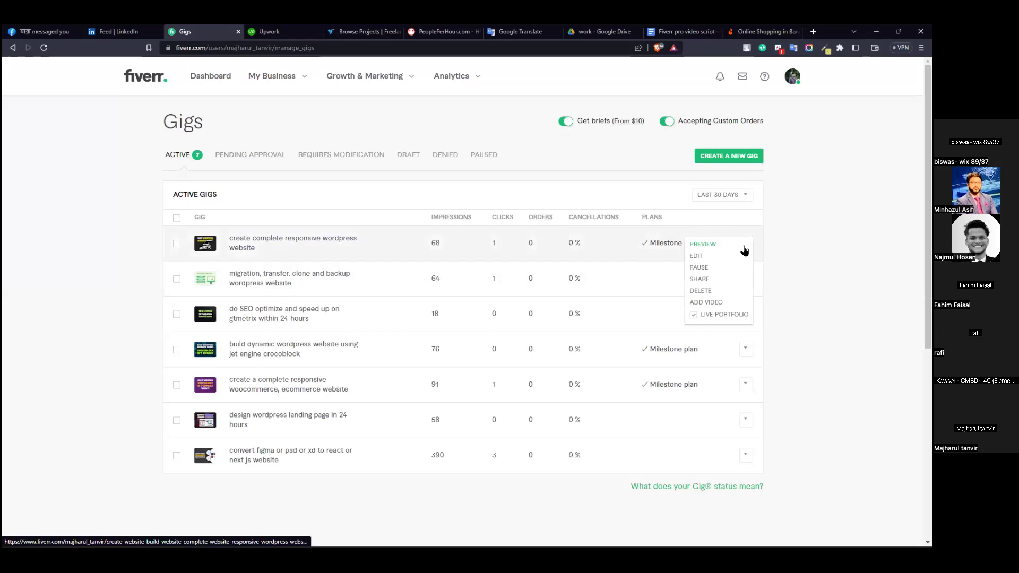
{"action": "left_click", "coordinate": [708, 246]}
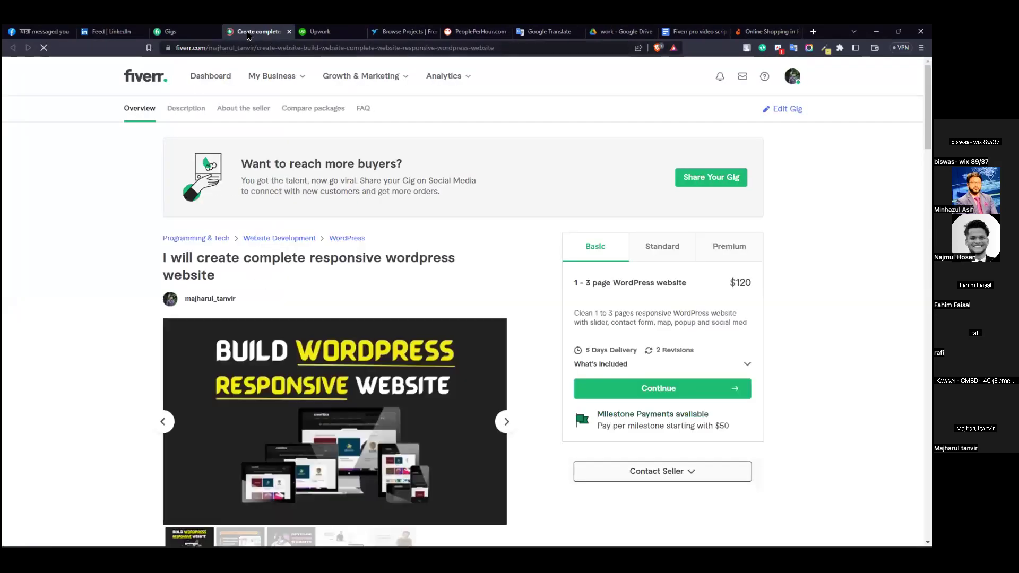
Reorder the browser tabs so the Fiverr gig preview sits directly after PeoplePerHour, and return to the offer form.
{"action": "left_click_drag", "start_coordinate": [248, 35], "coordinate": [398, 31]}
{"action": "left_click_drag", "start_coordinate": [675, 29], "coordinate": [687, 31]}
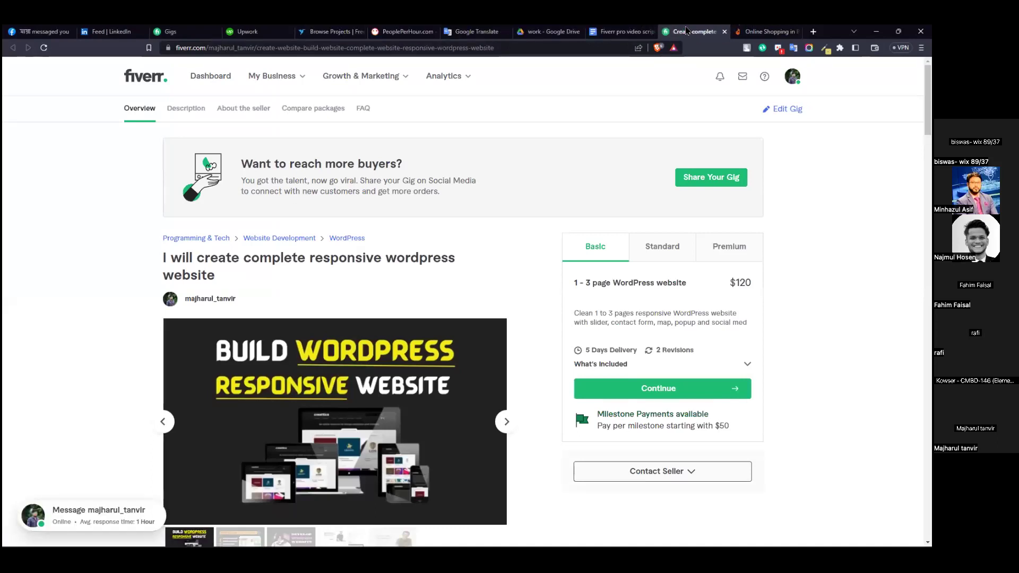
{"action": "left_click", "coordinate": [764, 33]}
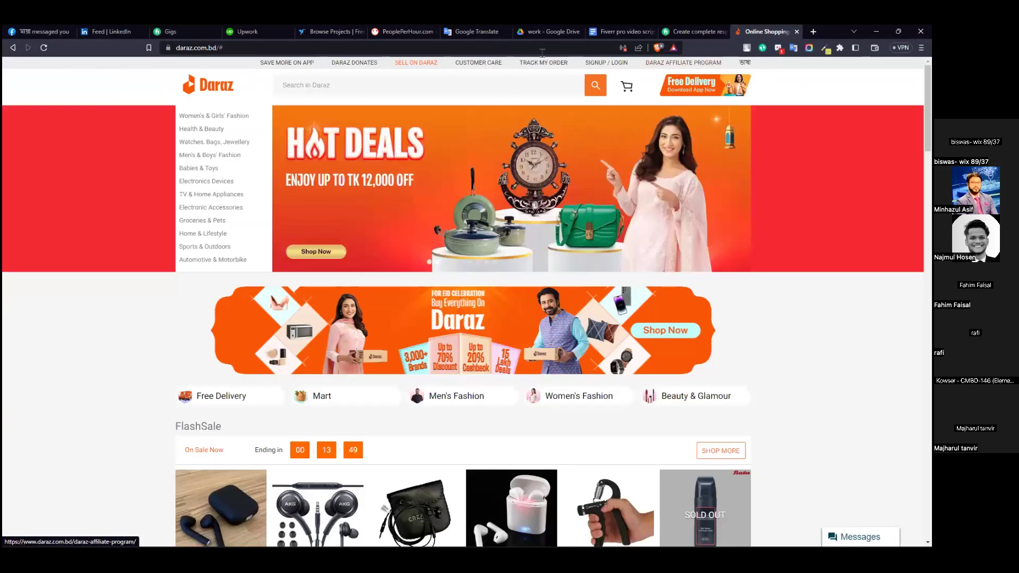
{"action": "left_click", "coordinate": [403, 31]}
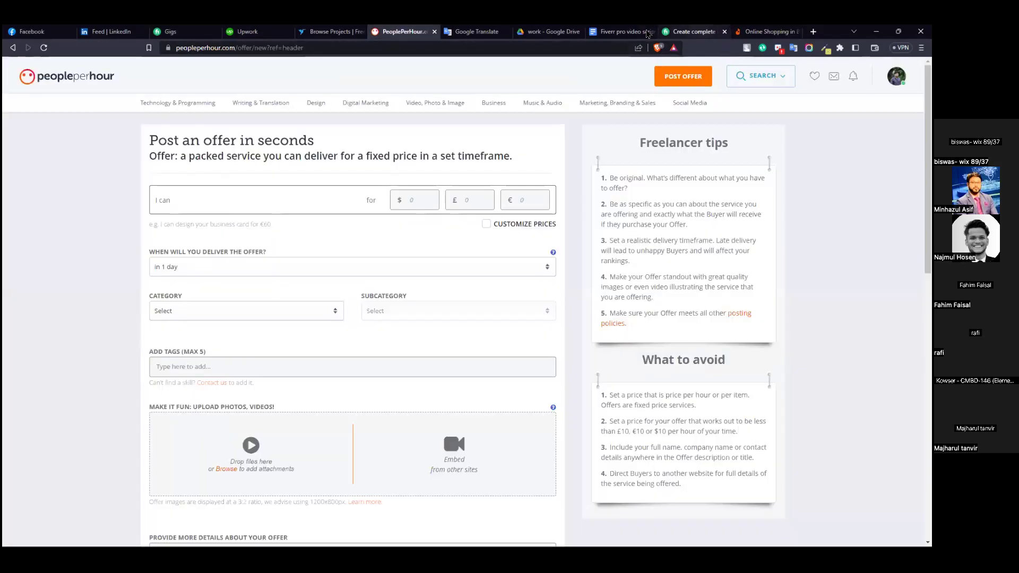
{"action": "left_click_drag", "start_coordinate": [695, 31], "coordinate": [405, 35]}
{"action": "left_click", "coordinate": [404, 36]}
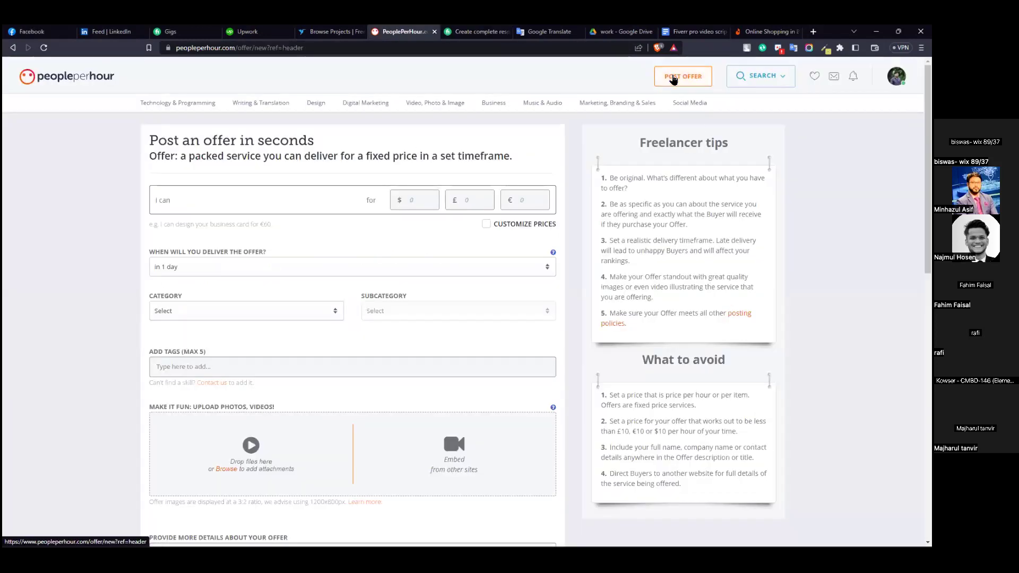
Copy "create complete responsive wordpress website" from the Fiverr gig's title into the "I can" field of the PeoplePerHour offer.
{"action": "left_click", "coordinate": [188, 204]}
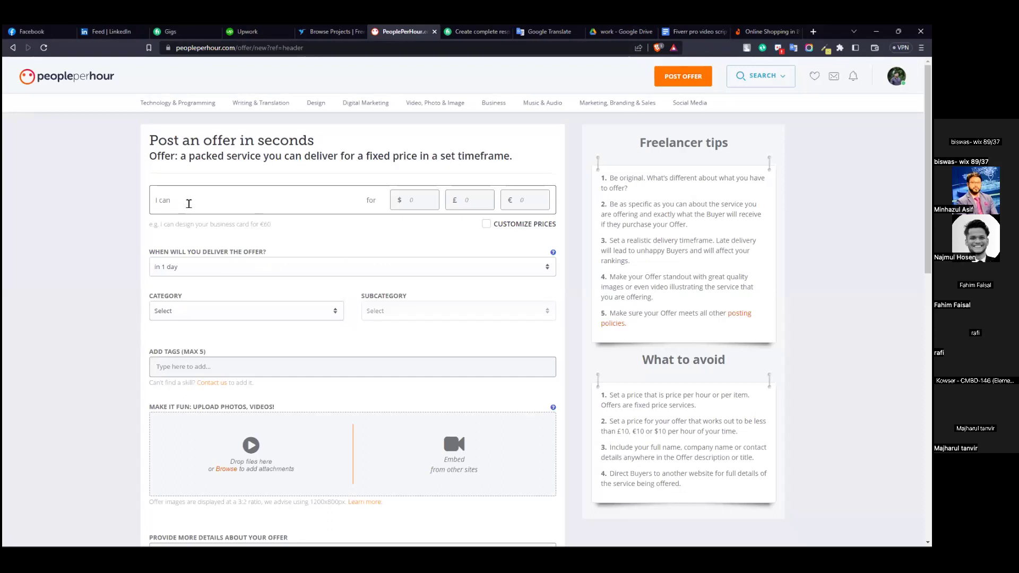
{"action": "left_click", "coordinate": [471, 33]}
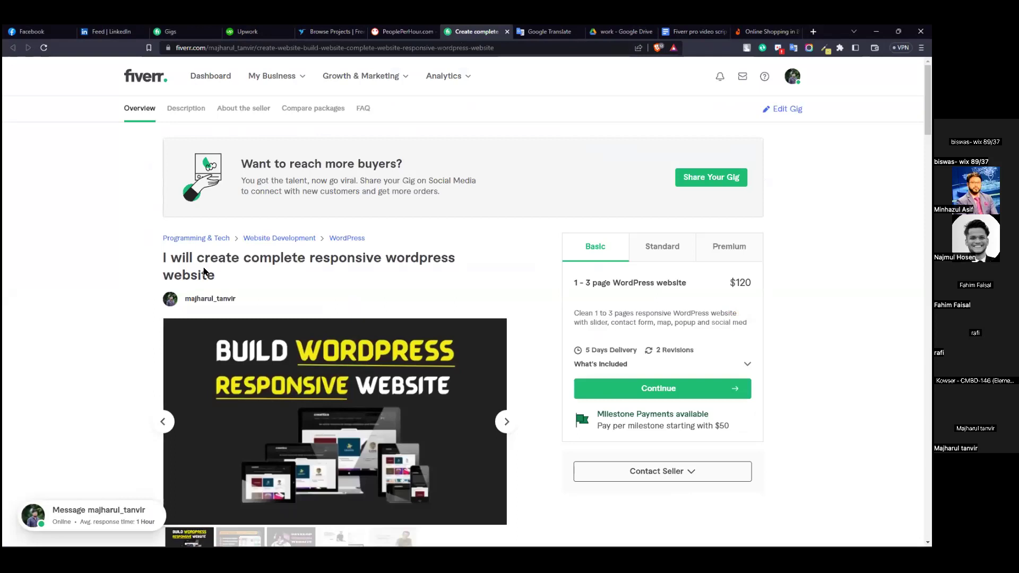
{"action": "left_click_drag", "start_coordinate": [197, 257], "coordinate": [225, 278]}
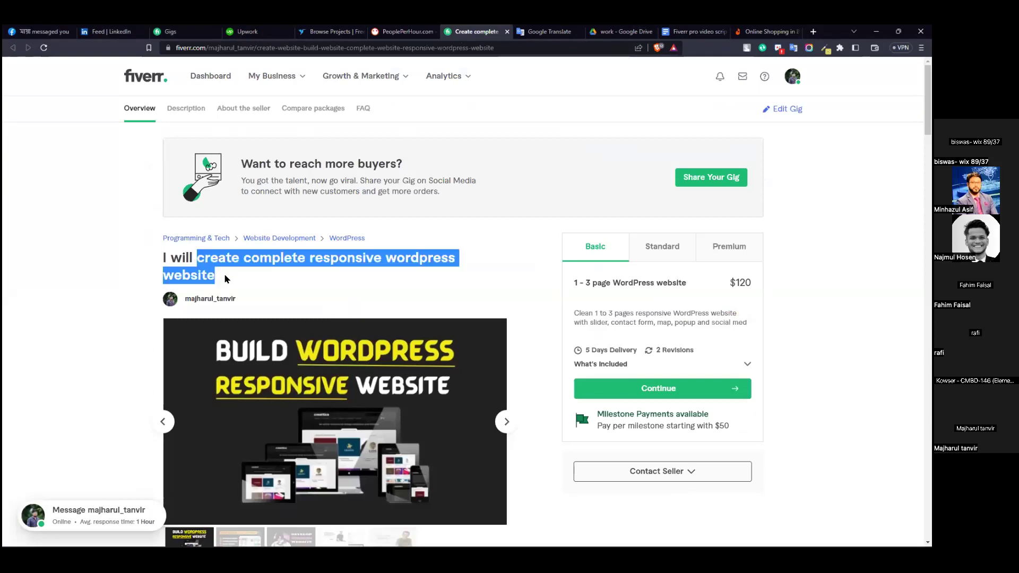
{"action": "right_click", "coordinate": [219, 256]}
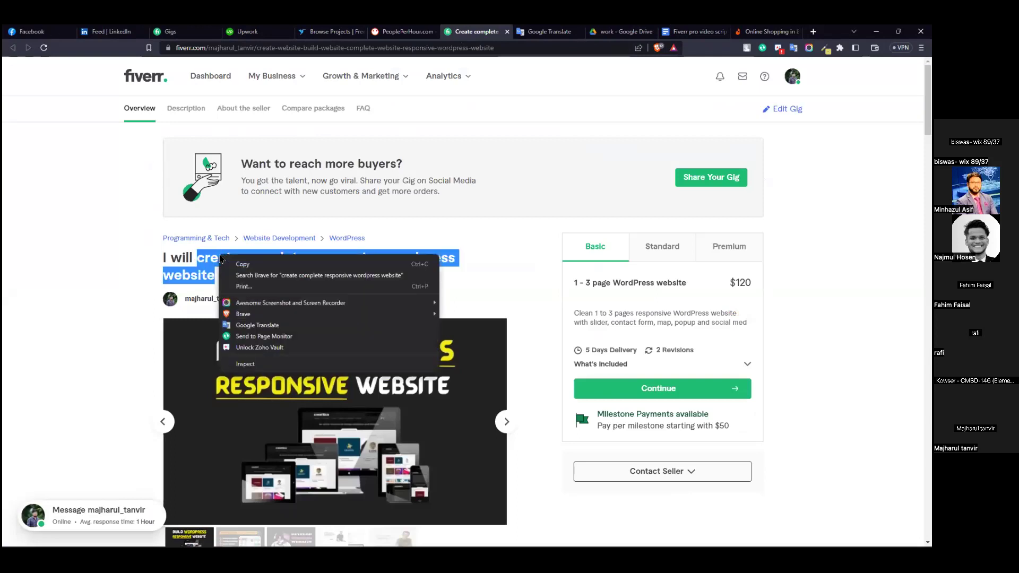
{"action": "left_click", "coordinate": [248, 264]}
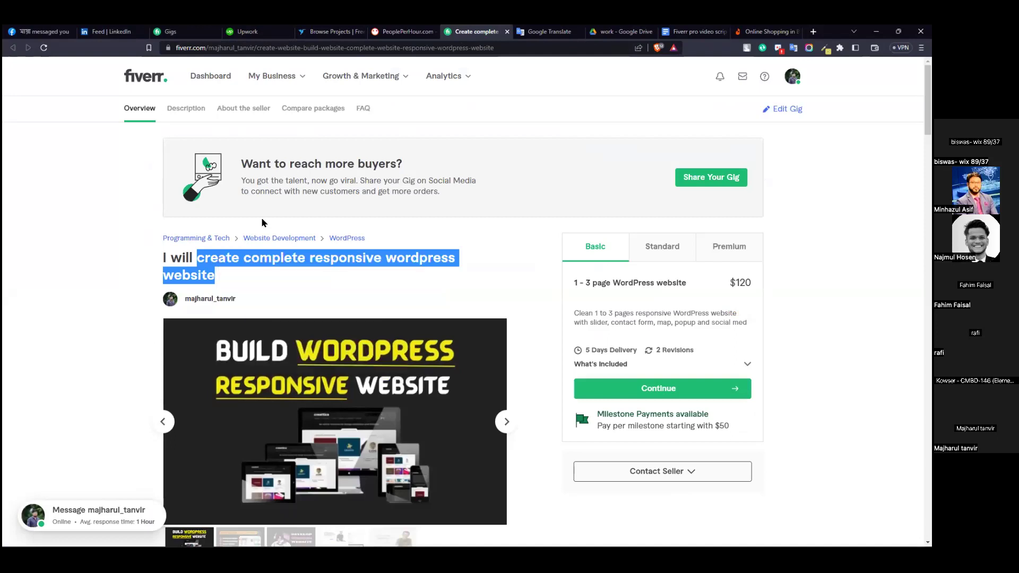
{"action": "left_click", "coordinate": [404, 31]}
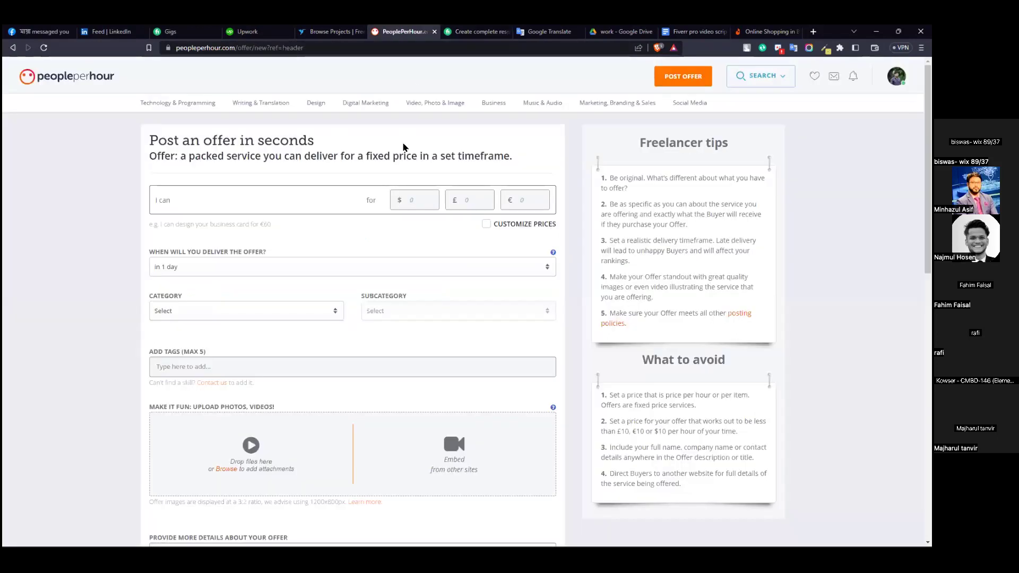
{"action": "right_click", "coordinate": [258, 196]}
{"action": "left_click", "coordinate": [281, 268]}
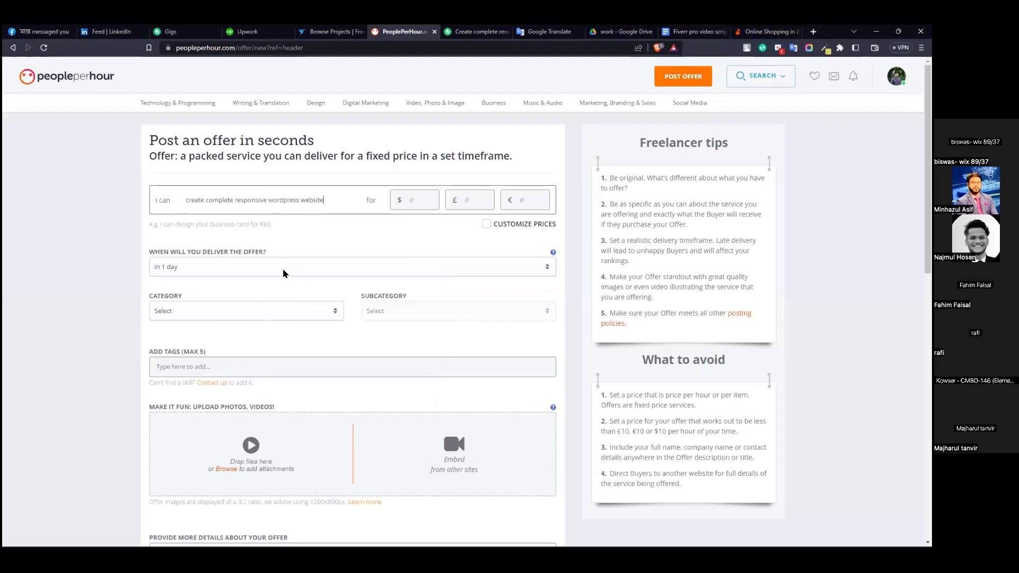
Set the offer's price to $100 and its delivery time to 3 days.
{"action": "left_click", "coordinate": [419, 200]}
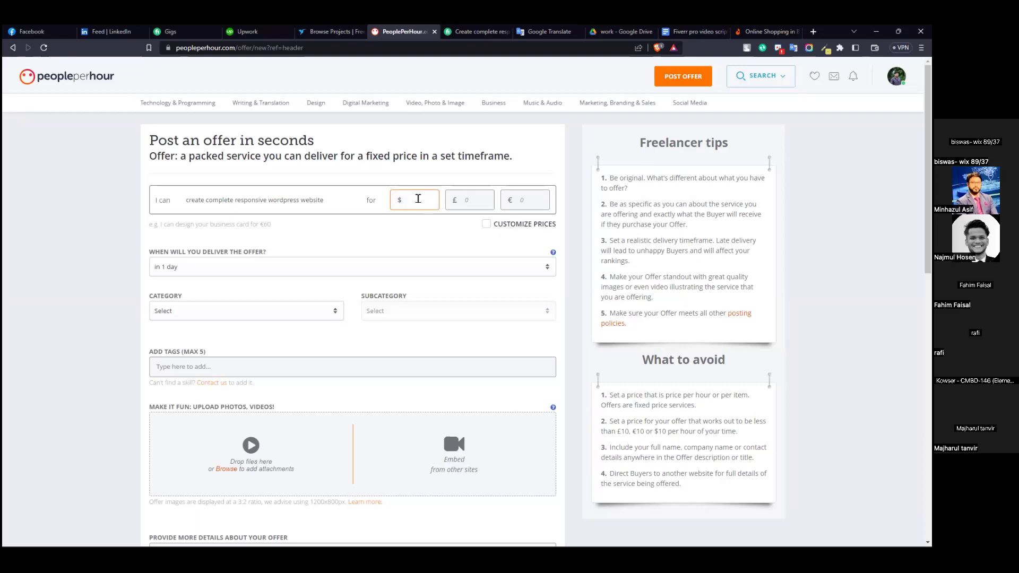
{"action": "type", "text": "100"}
{"action": "left_click", "coordinate": [92, 202]}
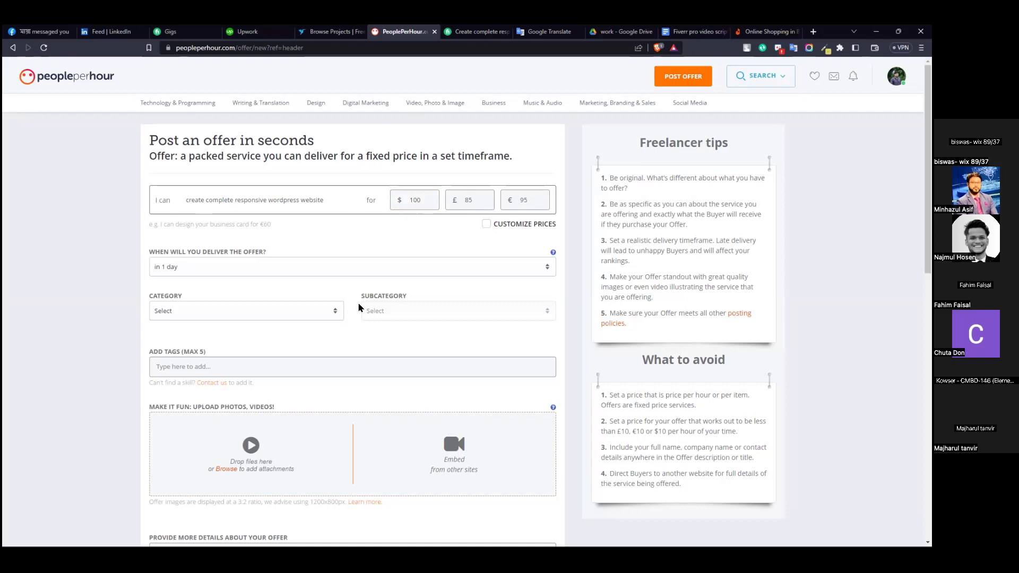
{"action": "left_click", "coordinate": [278, 269]}
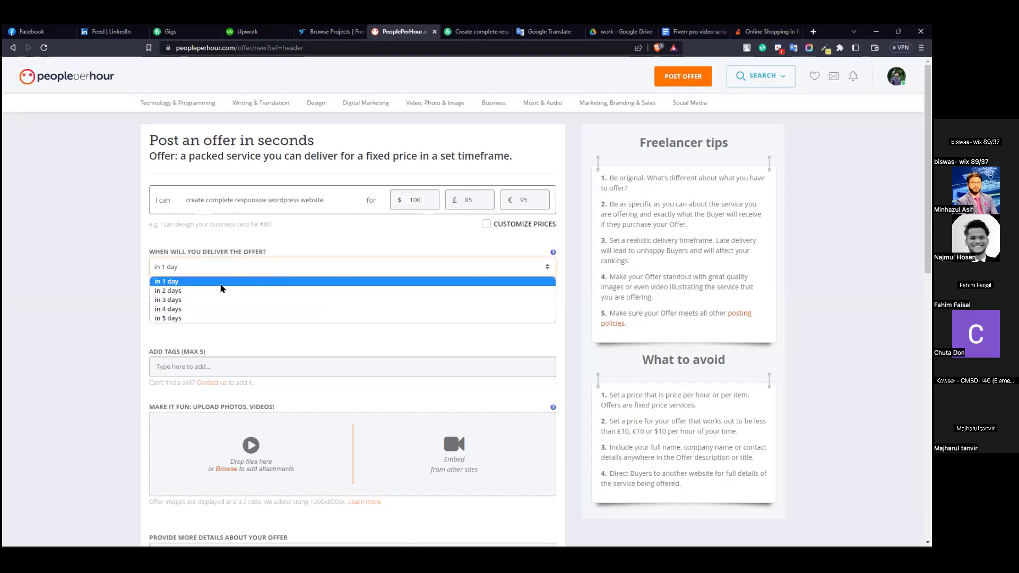
{"action": "left_click", "coordinate": [174, 300]}
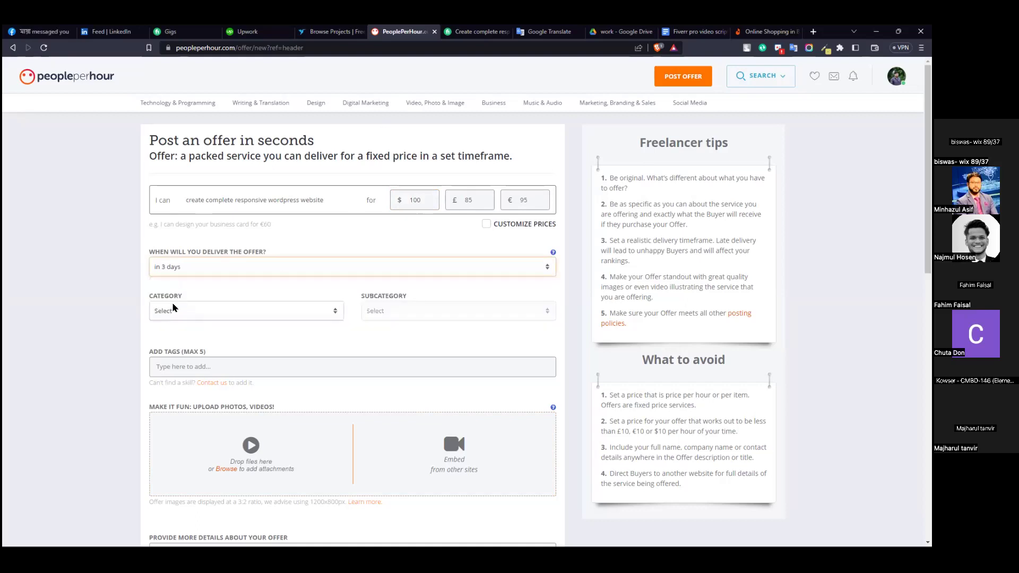
Set the offer's category to Technology & Programming and its subcategory to Website Development.
{"action": "left_click", "coordinate": [226, 314]}
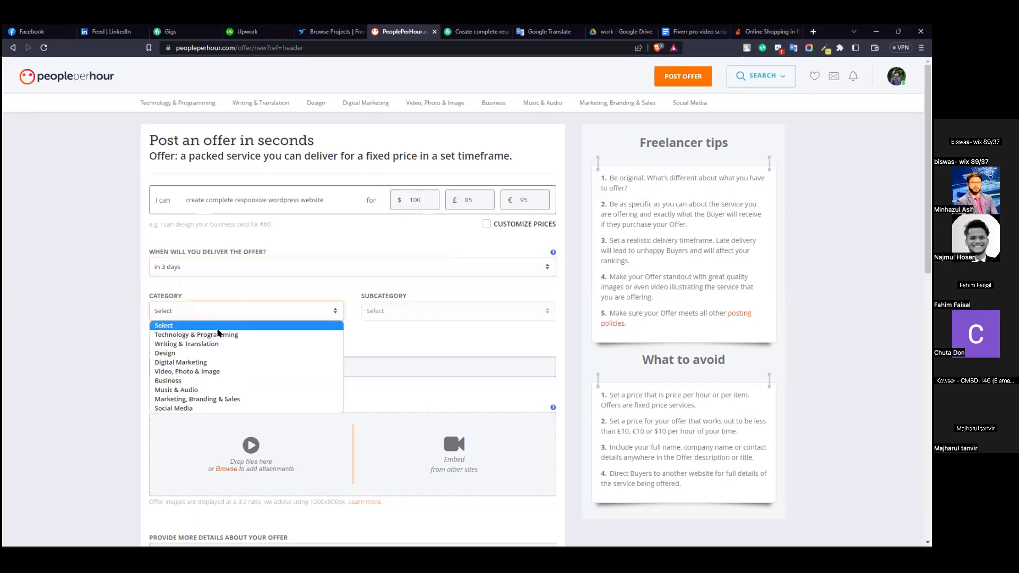
{"action": "left_click", "coordinate": [216, 335]}
{"action": "left_click", "coordinate": [410, 312]}
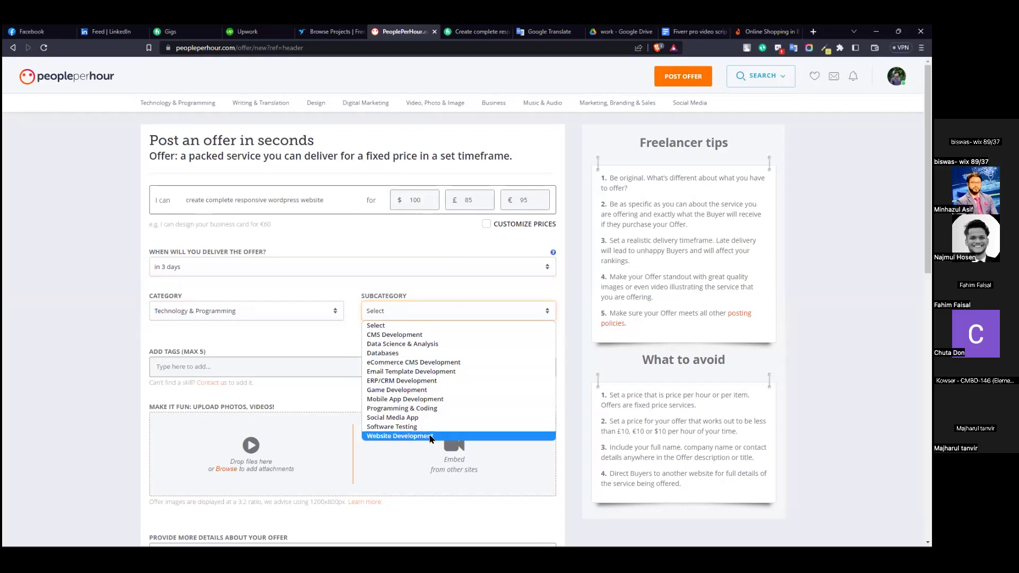
{"action": "left_click", "coordinate": [429, 438]}
Copy the related tag "wordpress website" from the Fiverr gig page into the offer's tags field.
{"action": "left_click", "coordinate": [214, 366]}
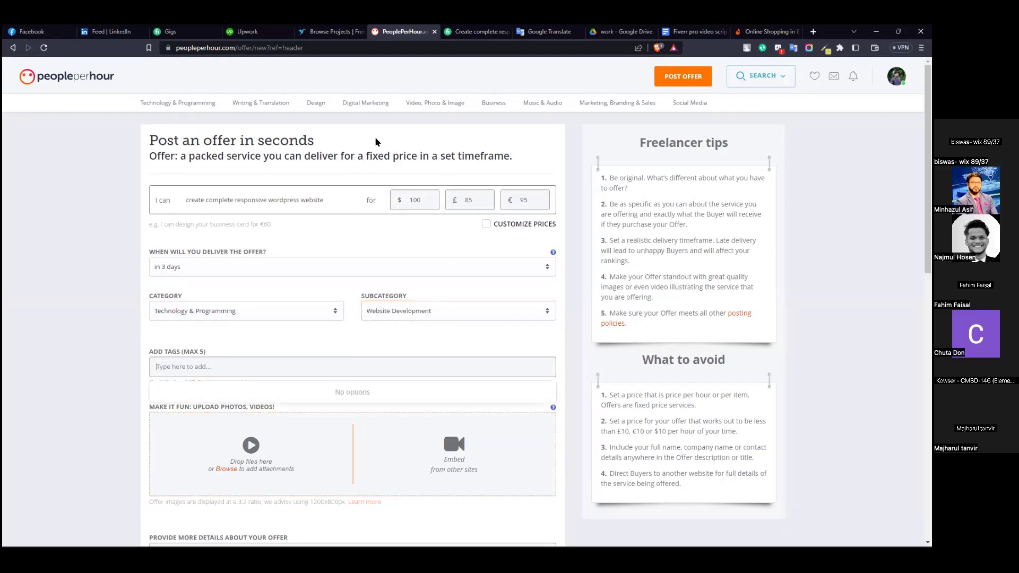
{"action": "left_click", "coordinate": [470, 33]}
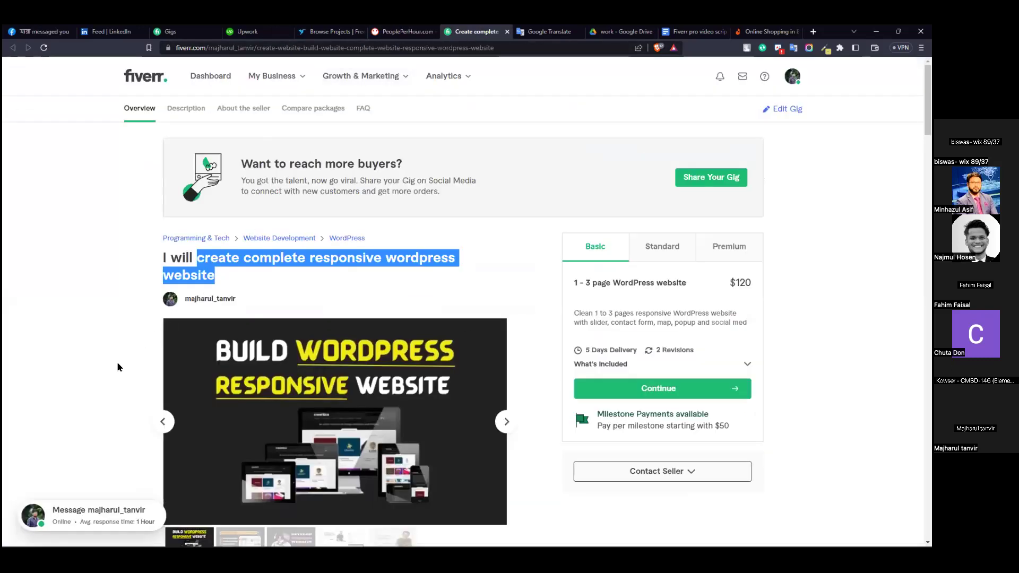
{"action": "left_click", "coordinate": [117, 365]}
{"action": "scroll", "coordinate": [117, 365], "scroll_direction": "down", "scroll_amount": 1}
{"action": "scroll", "coordinate": [118, 367], "scroll_direction": "down", "scroll_amount": 10}
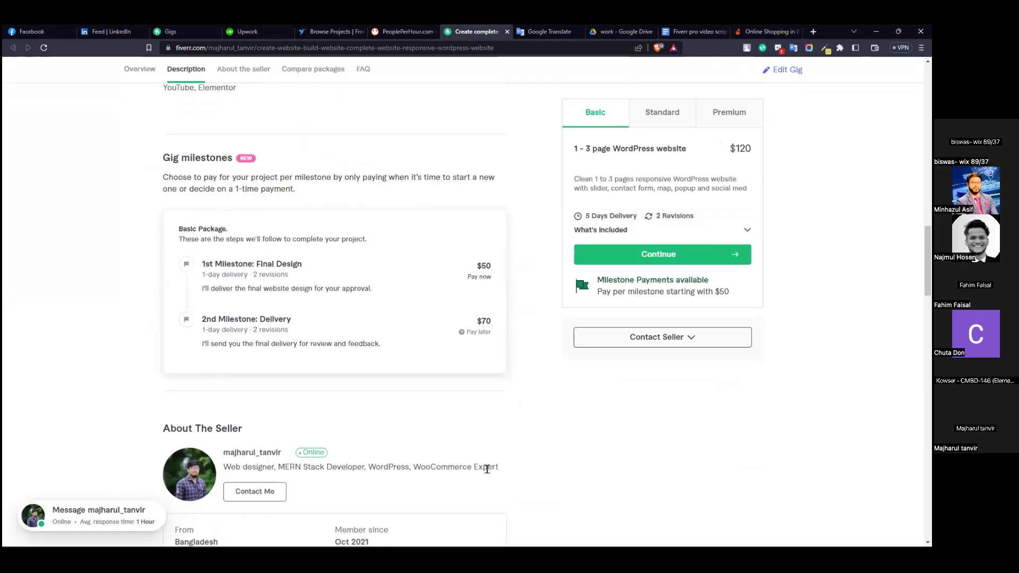
{"action": "scroll", "coordinate": [599, 463], "scroll_direction": "down", "scroll_amount": 8}
{"action": "scroll", "coordinate": [598, 463], "scroll_direction": "down", "scroll_amount": 10}
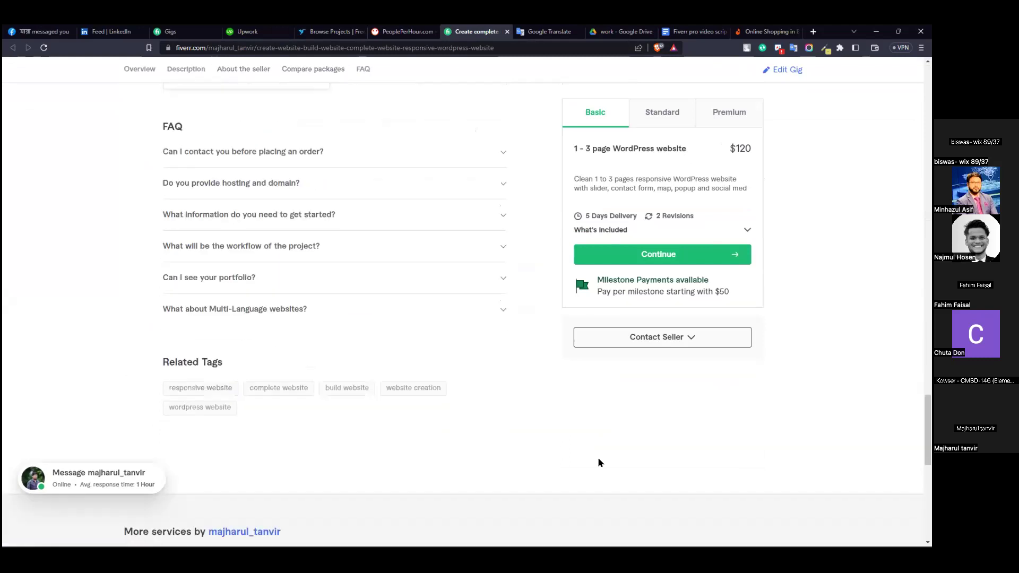
{"action": "left_click_drag", "start_coordinate": [256, 383], "coordinate": [149, 384]}
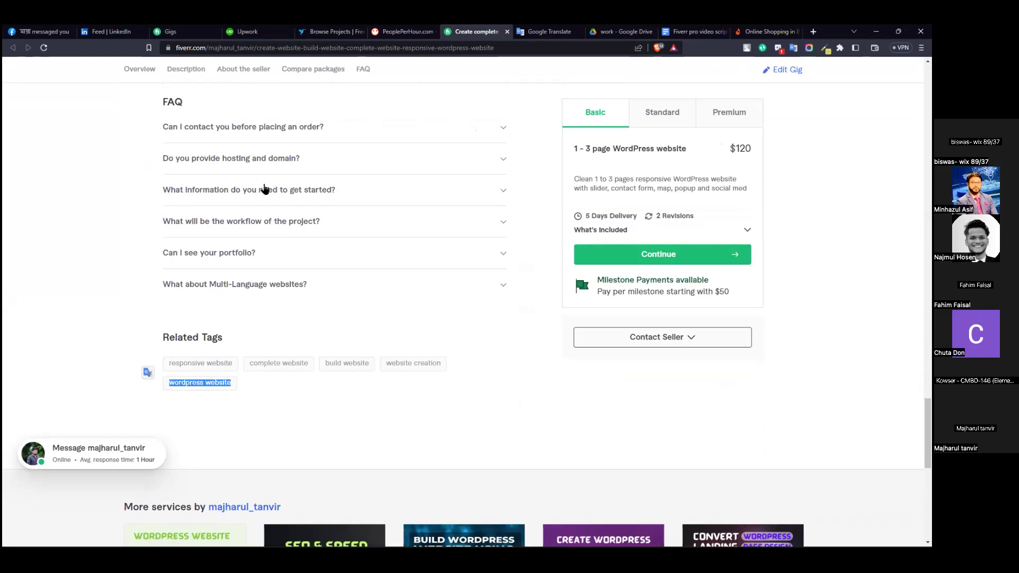
{"action": "left_click", "coordinate": [387, 33]}
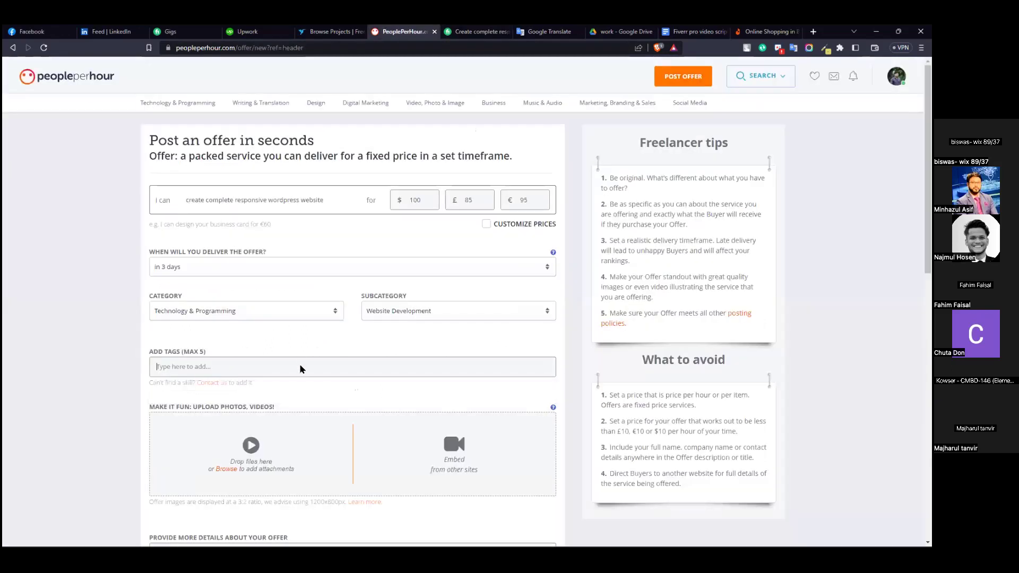
{"action": "left_click", "coordinate": [238, 365]}
{"action": "key", "text": "ctrl+v"}
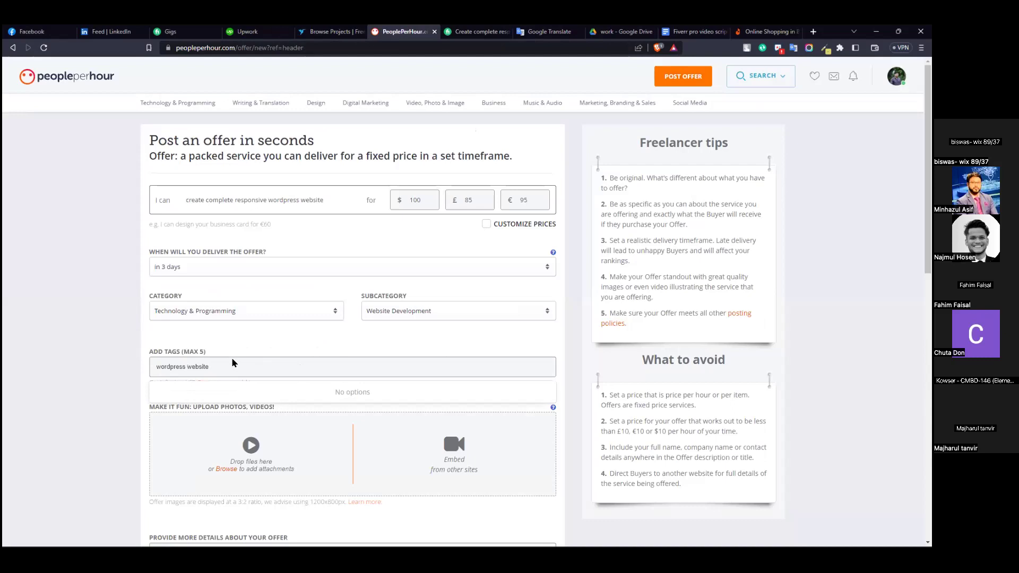
Shorten the tag text to "wordpress" and add the suggested tag "wordpress design".
{"action": "key", "text": "BackSpace"}
{"action": "key", "text": "BackSpace"}
{"action": "key", "text": "BackSpace"}
{"action": "key", "text": "BackSpace"}
{"action": "key", "text": "BackSpace"}
{"action": "key", "text": "BackSpace"}
{"action": "key", "text": "BackSpace"}
{"action": "key", "text": "BackSpace"}
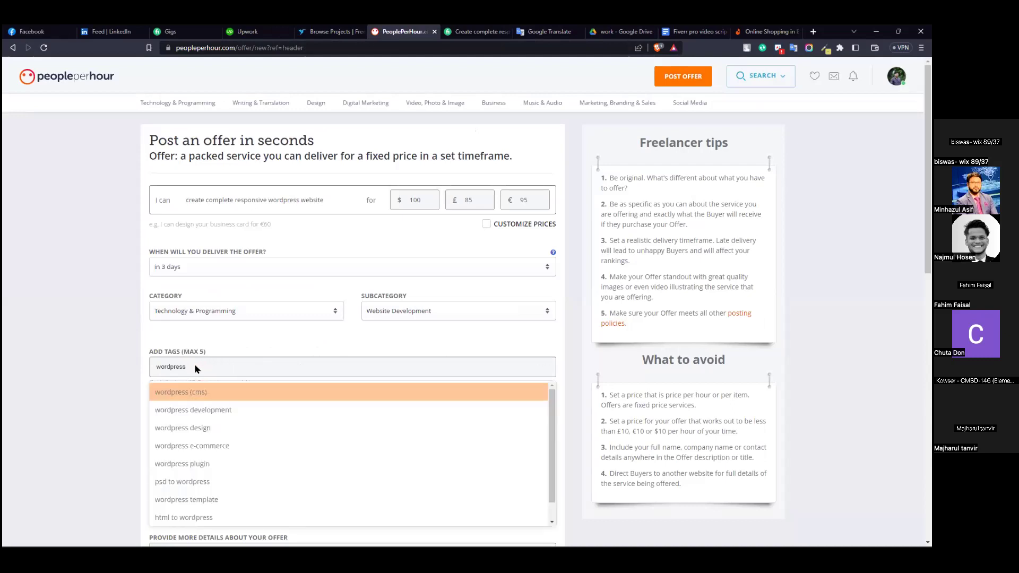
{"action": "left_click", "coordinate": [190, 427]}
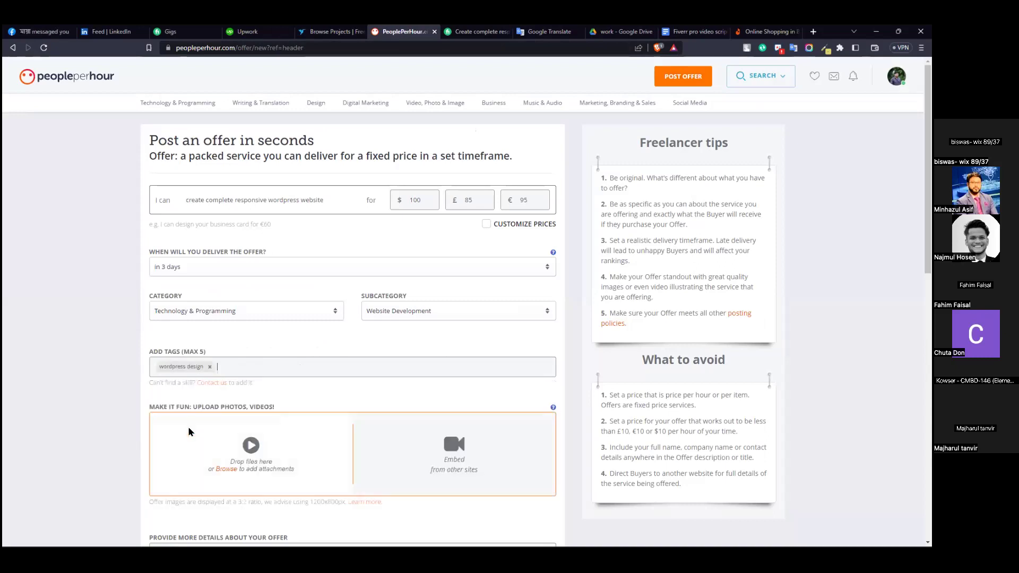
Add the suggested tags "wordpress (cms)" and "psd to wordpress" to the offer.
{"action": "left_click", "coordinate": [238, 372]}
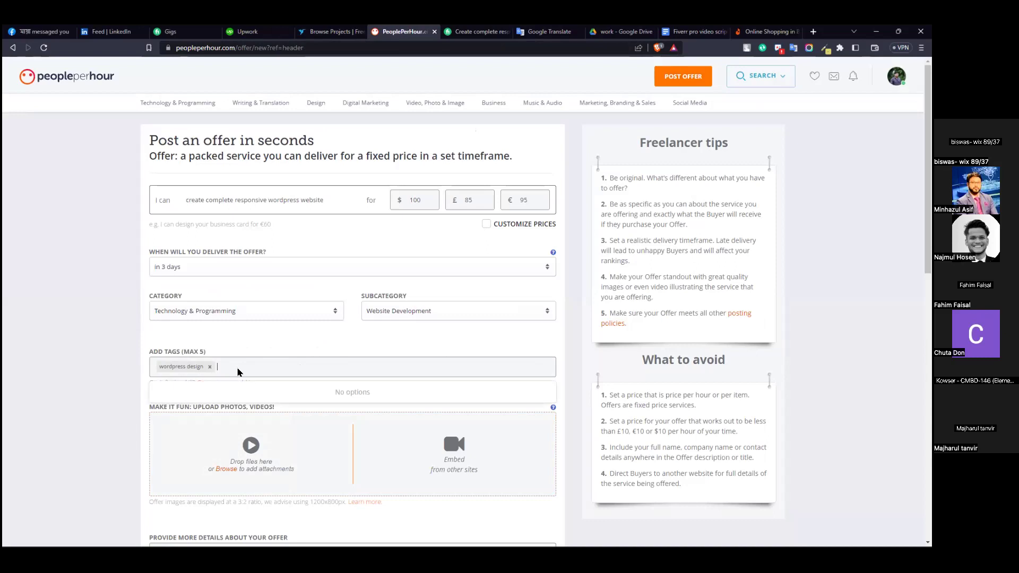
{"action": "type", "text": "WORDPRESS"}
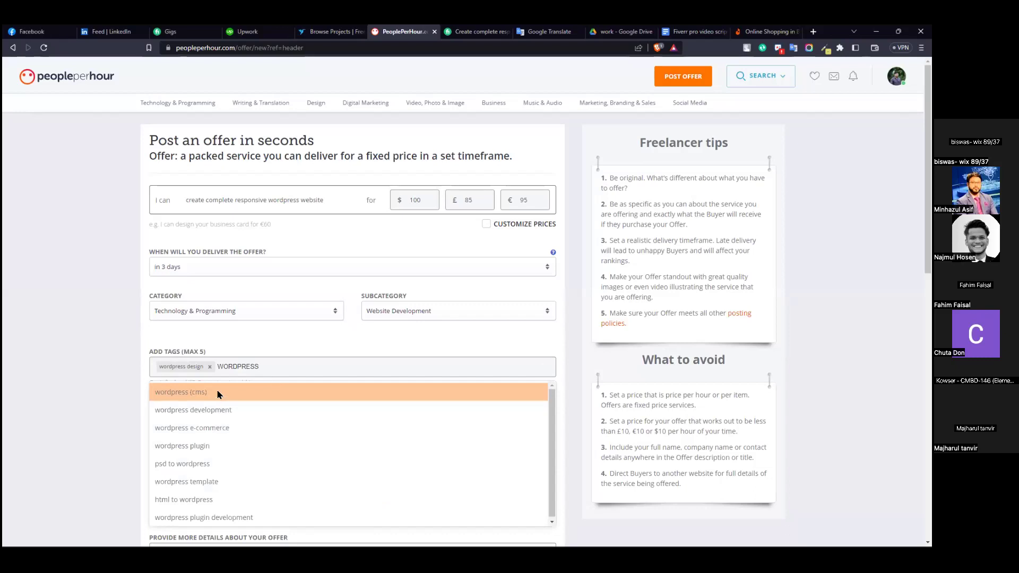
{"action": "left_click", "coordinate": [217, 393]}
{"action": "left_click", "coordinate": [291, 368]}
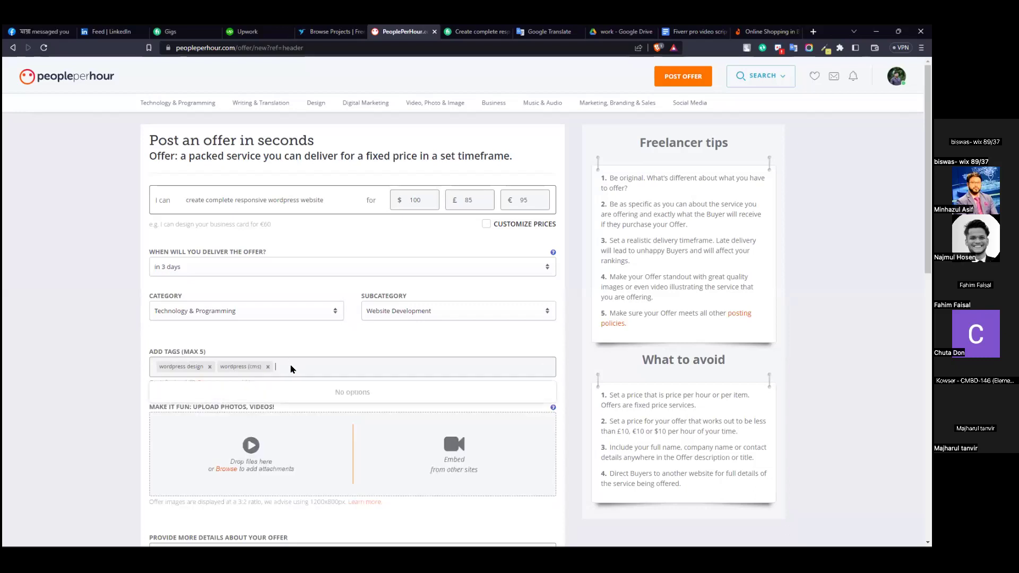
{"action": "type", "text": "PSD TO"}
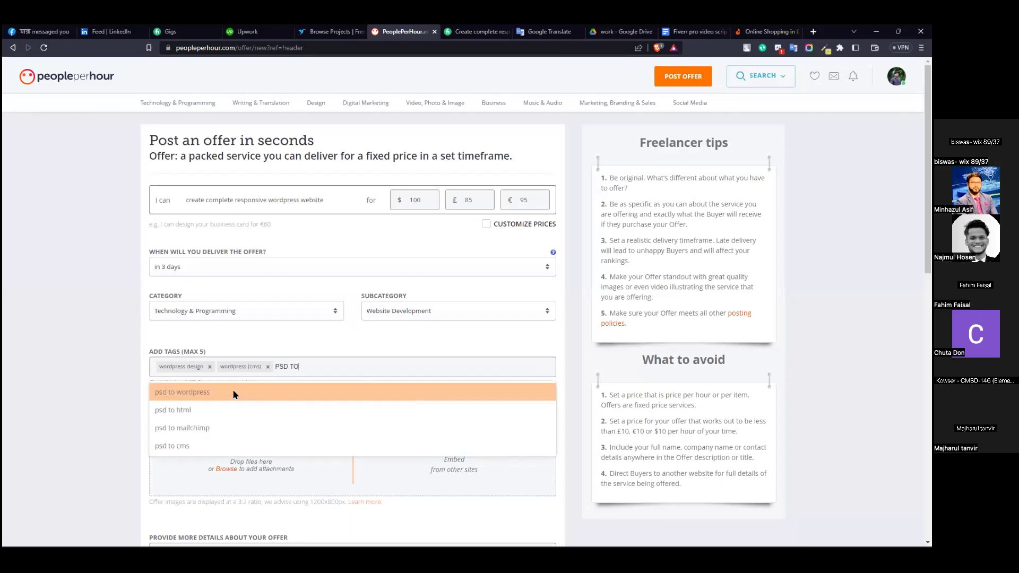
{"action": "left_click", "coordinate": [233, 394]}
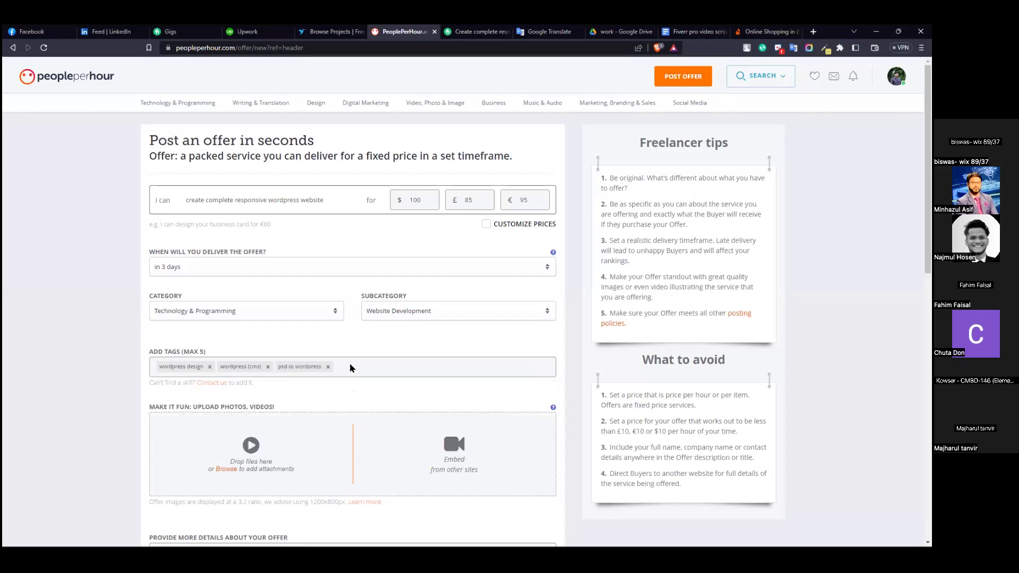
Add the suggested tags "landing page design" and "responsive website" to the offer.
{"action": "type", "text": "LANDING"}
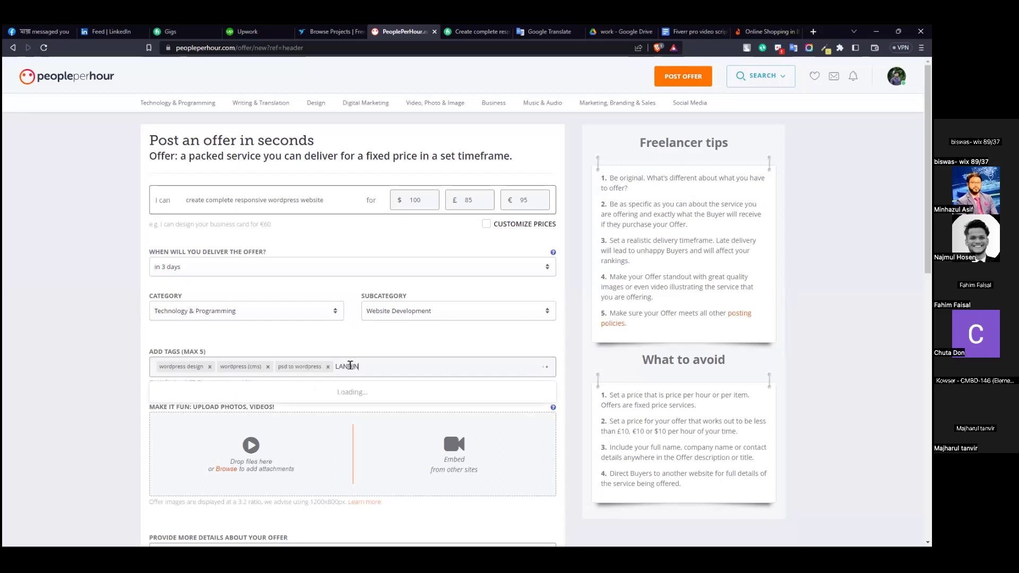
{"action": "left_click", "coordinate": [304, 392]}
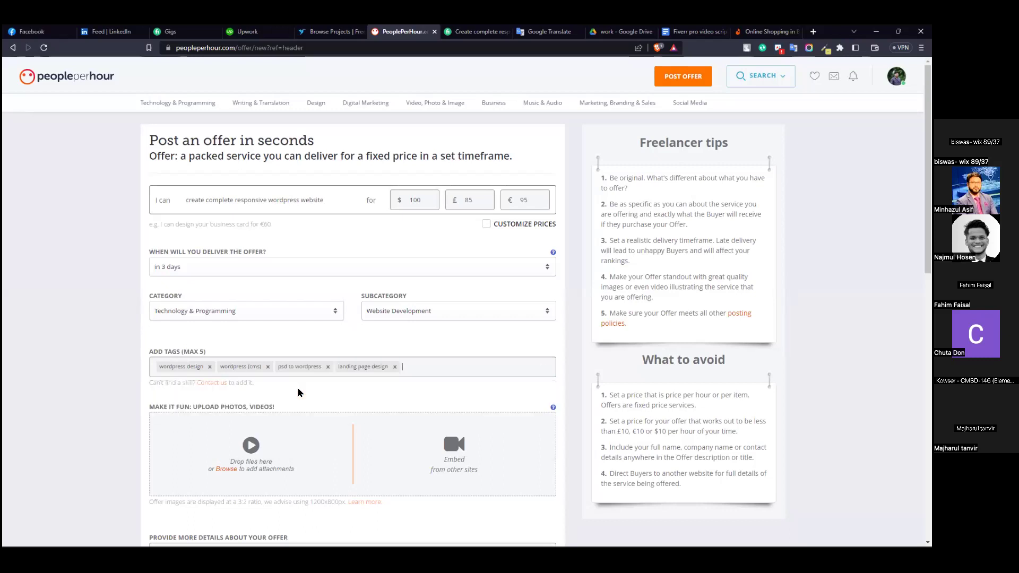
{"action": "type", "text": "website d"}
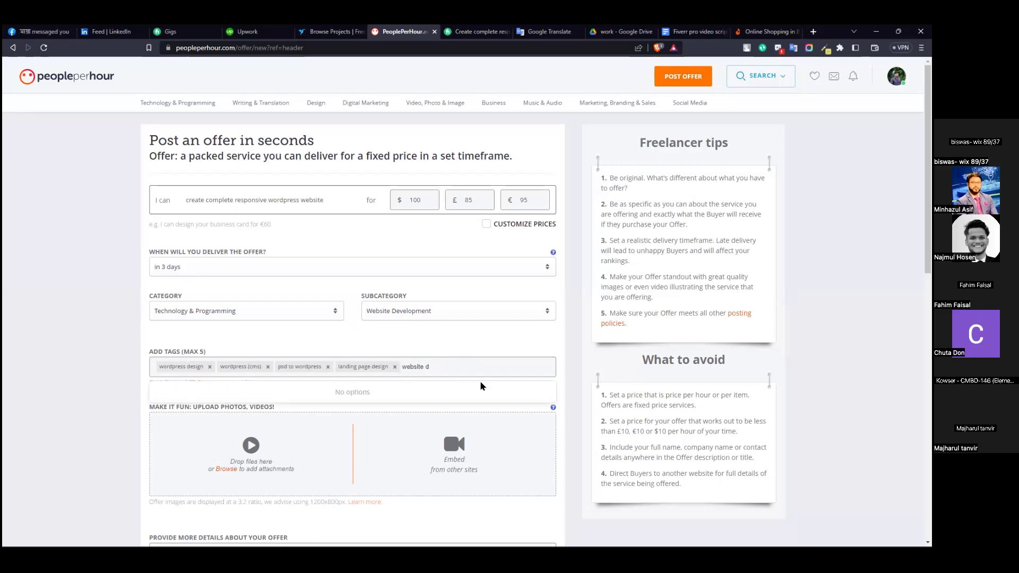
{"action": "key", "text": "BackSpace"}
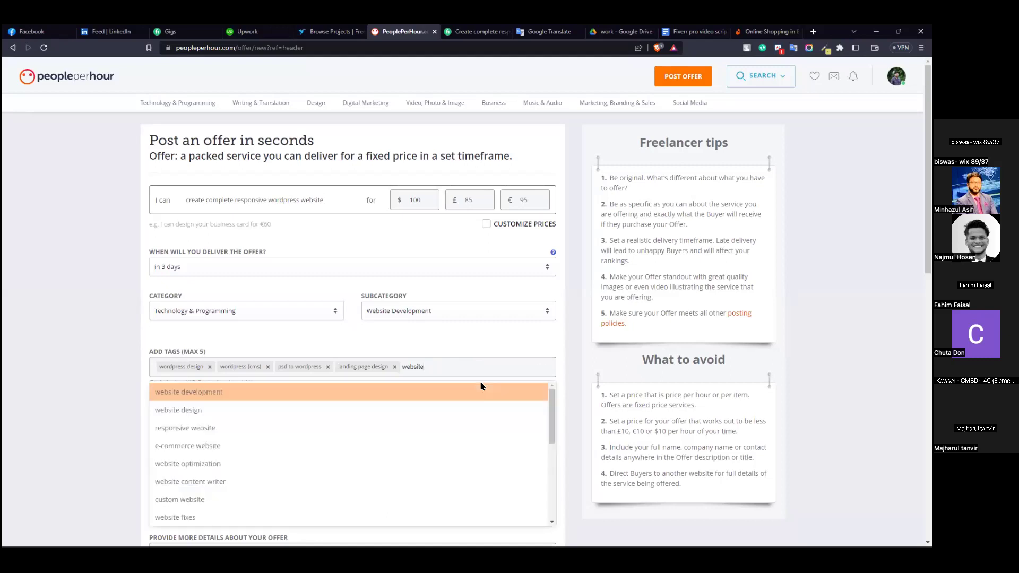
{"action": "left_click", "coordinate": [209, 430]}
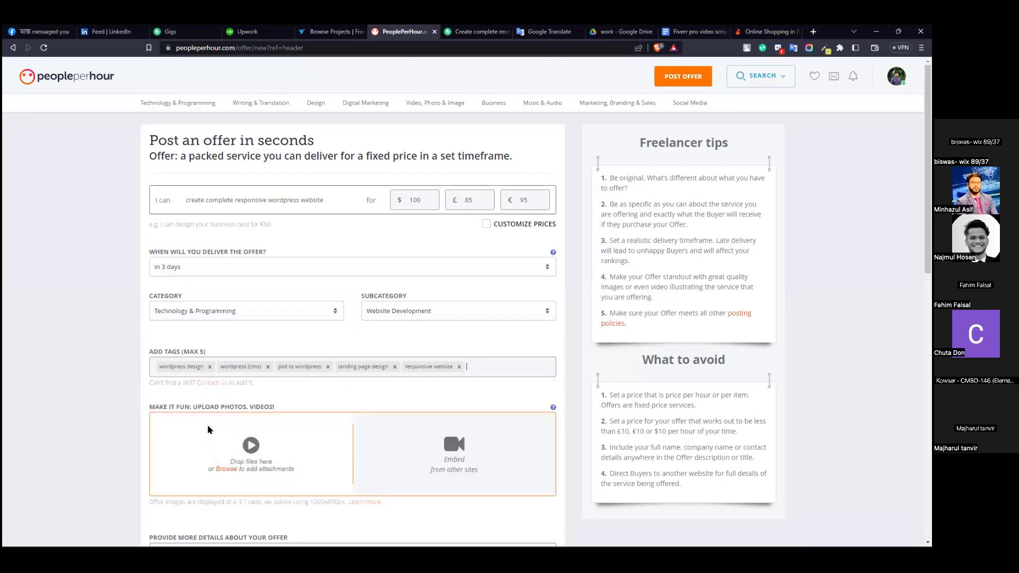
Upload "Develop wordpress website.png", "Develop wordpress website (2).png" and "Develop wordpress website (3).png" from the Wordpress folder in Downloads as offer images.
{"action": "scroll", "coordinate": [134, 394], "scroll_direction": "down", "scroll_amount": 1}
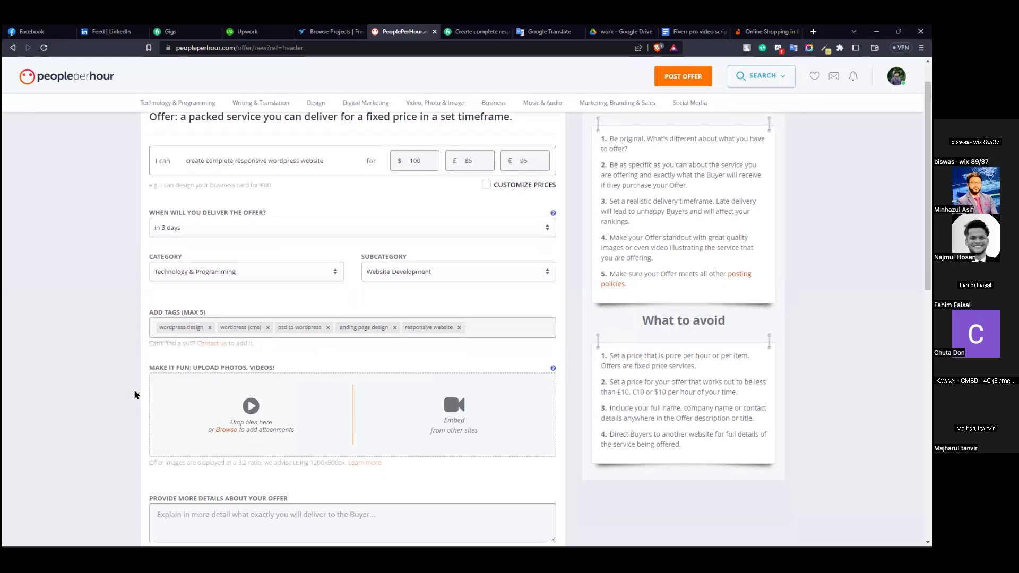
{"action": "scroll", "coordinate": [134, 395], "scroll_direction": "down", "scroll_amount": 1}
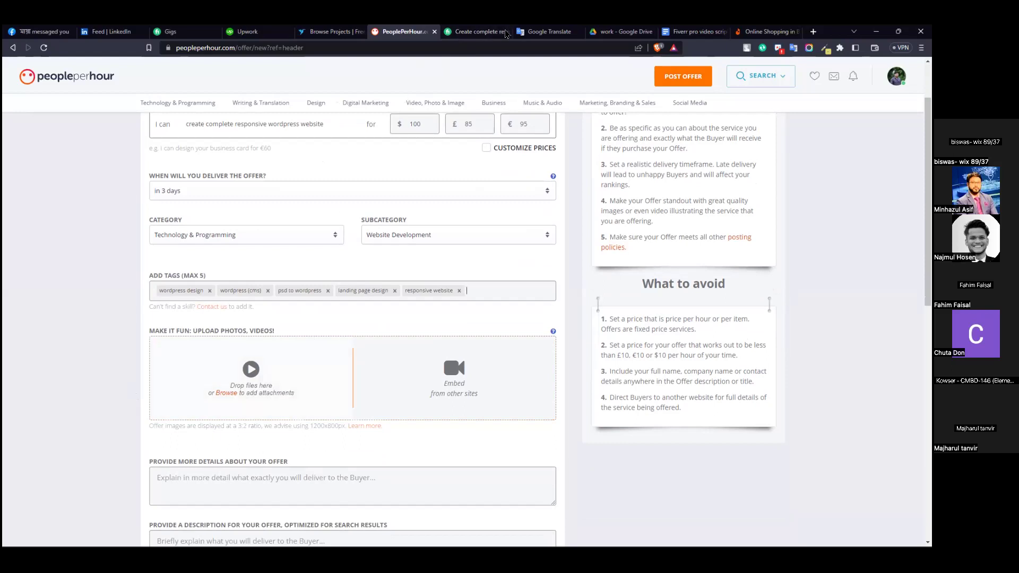
{"action": "left_click", "coordinate": [475, 32]}
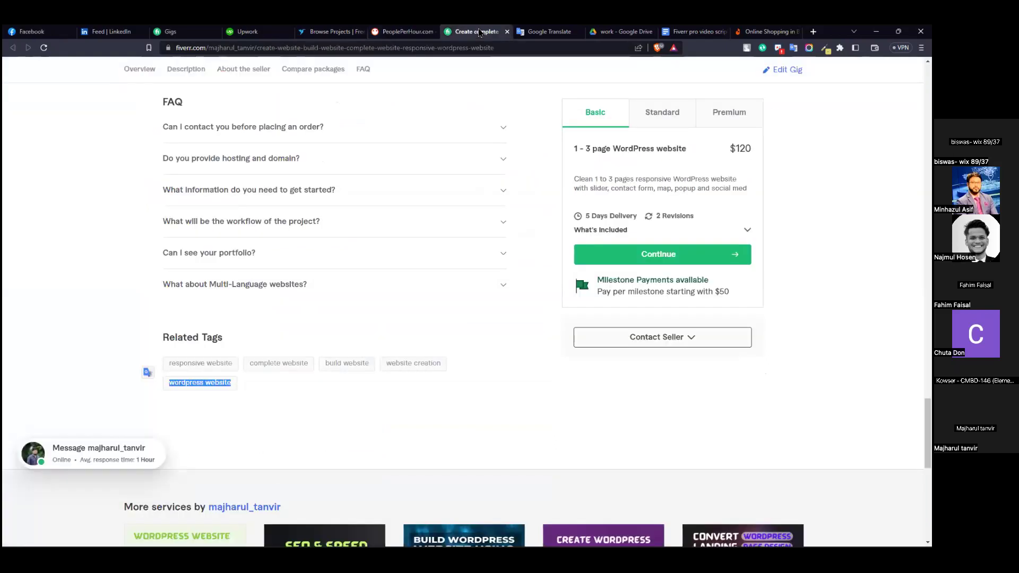
{"action": "left_click", "coordinate": [389, 33]}
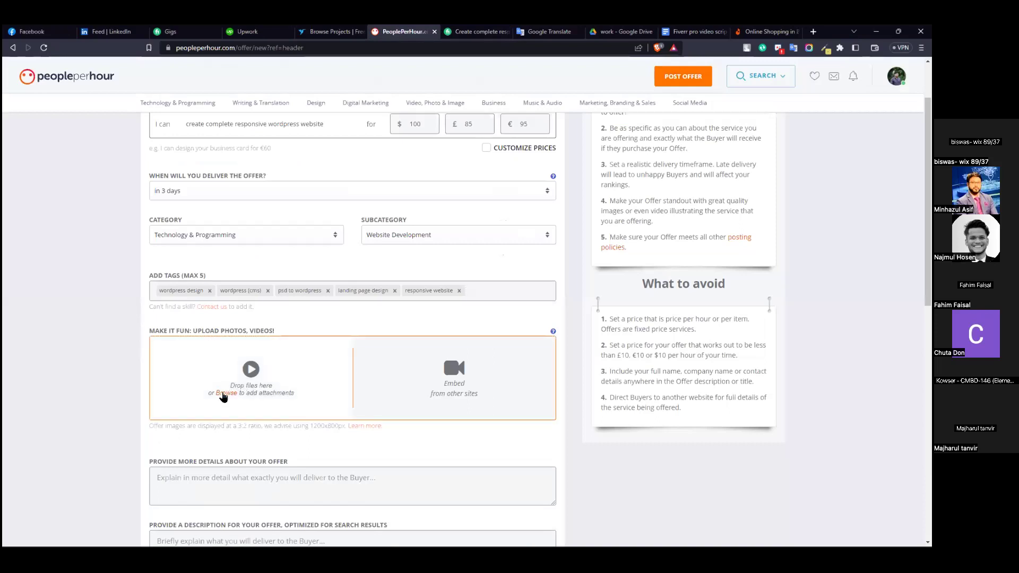
{"action": "left_click", "coordinate": [228, 393]}
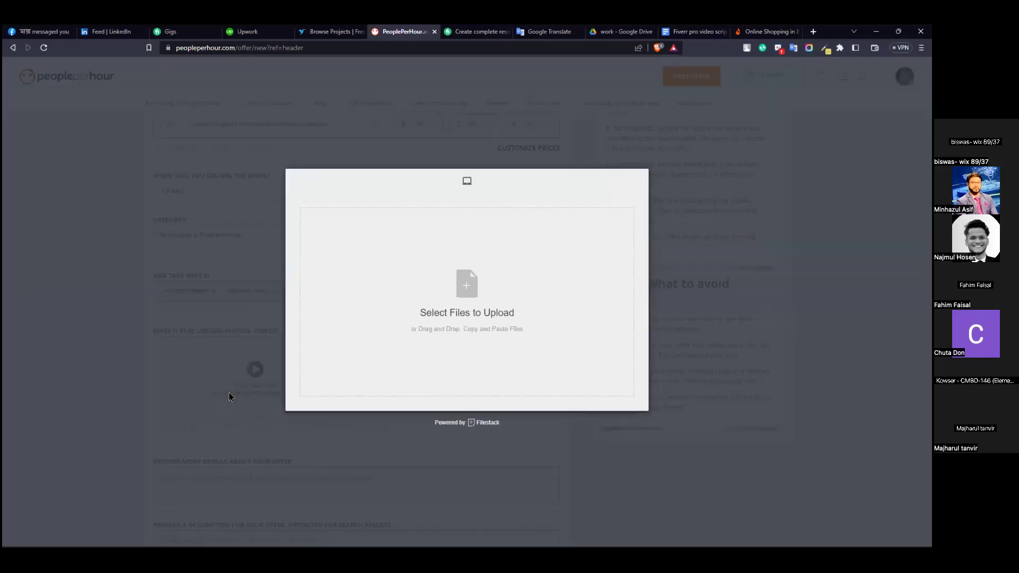
{"action": "left_click", "coordinate": [459, 304]}
{"action": "double_click", "coordinate": [117, 141]}
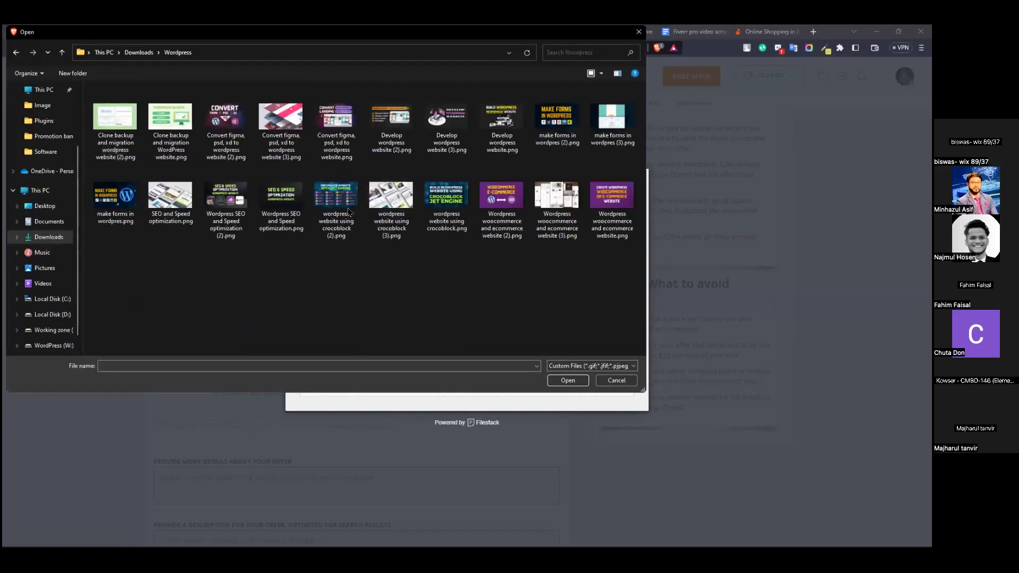
{"action": "left_click", "coordinate": [516, 138]}
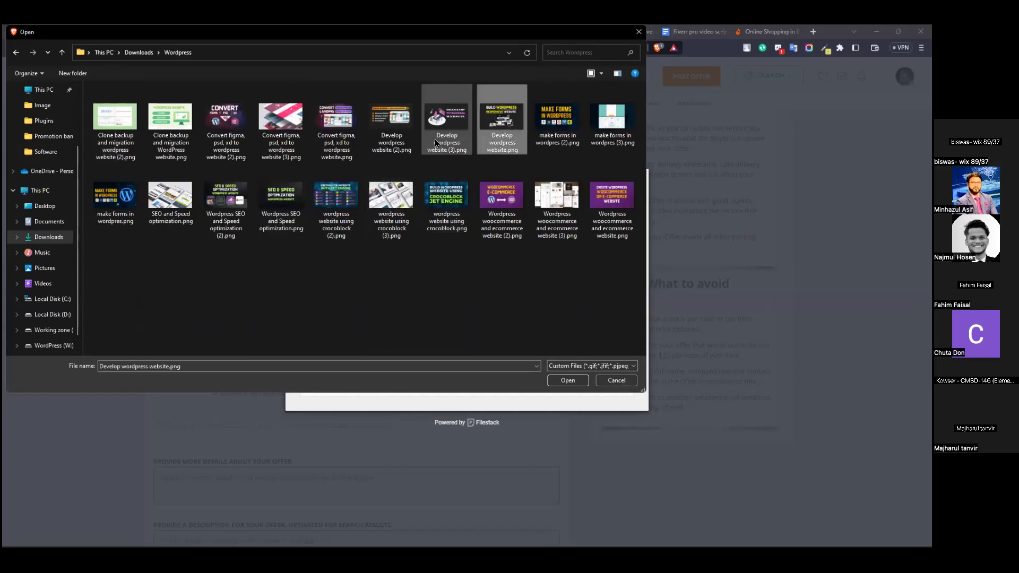
{"action": "left_click", "coordinate": [451, 148], "text": "ctrl"}
{"action": "left_click", "coordinate": [404, 148], "text": "ctrl"}
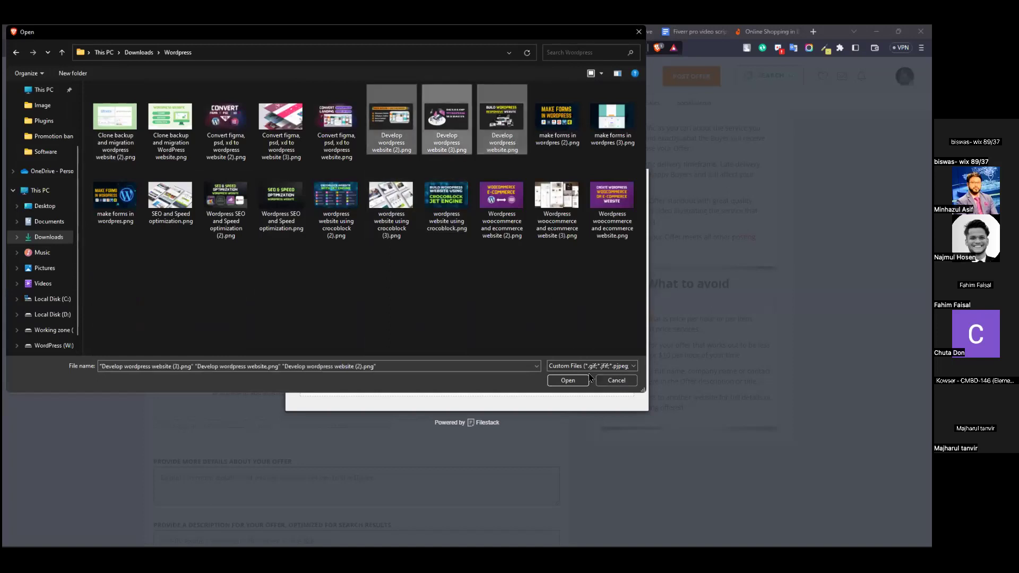
{"action": "left_click", "coordinate": [567, 380]}
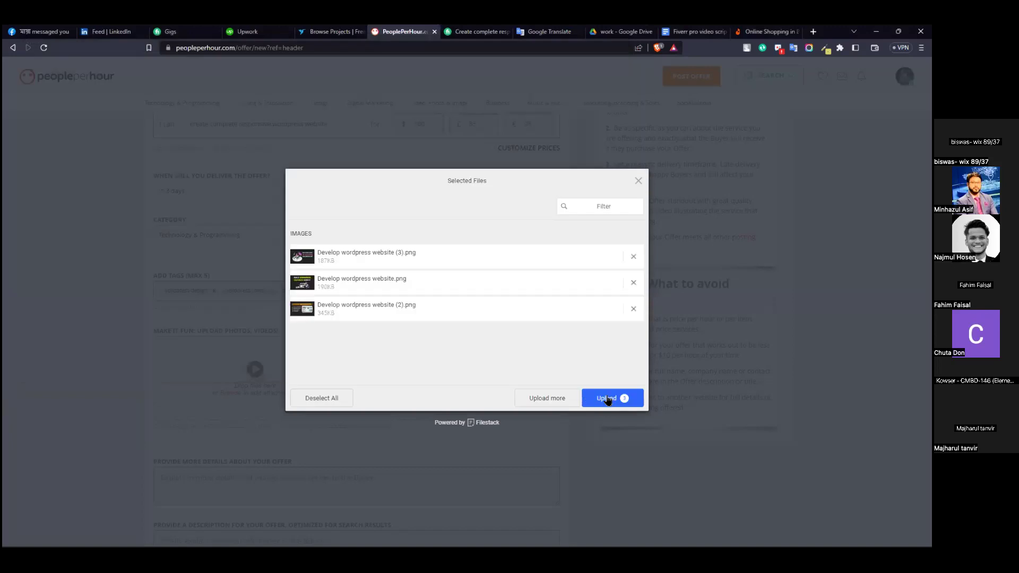
{"action": "left_click", "coordinate": [609, 400]}
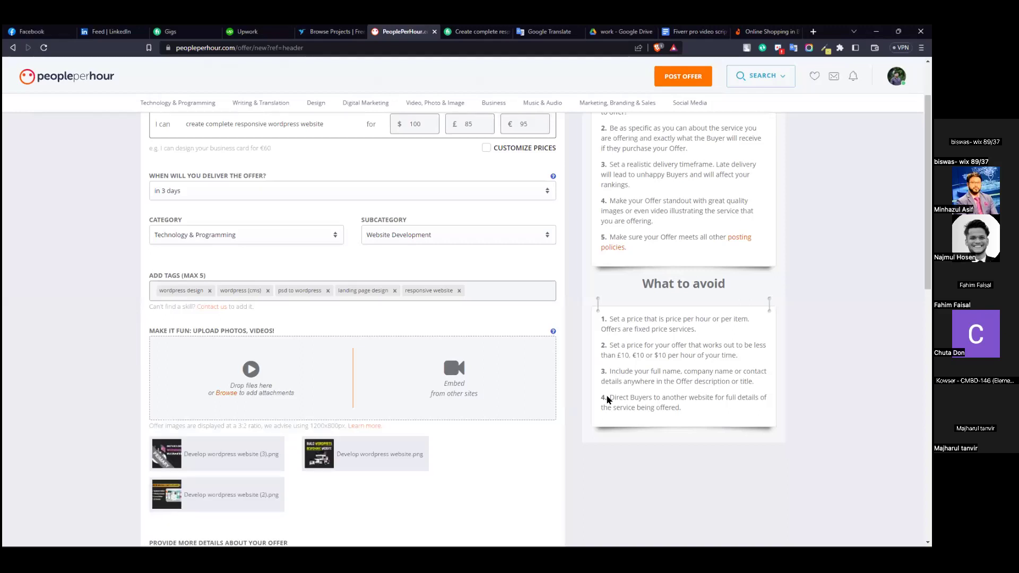
Copy the experience paragraph and the mobile-friendly website sentence from About This Gig on the Fiverr gig page.
{"action": "scroll", "coordinate": [223, 393], "scroll_direction": "down", "scroll_amount": 3}
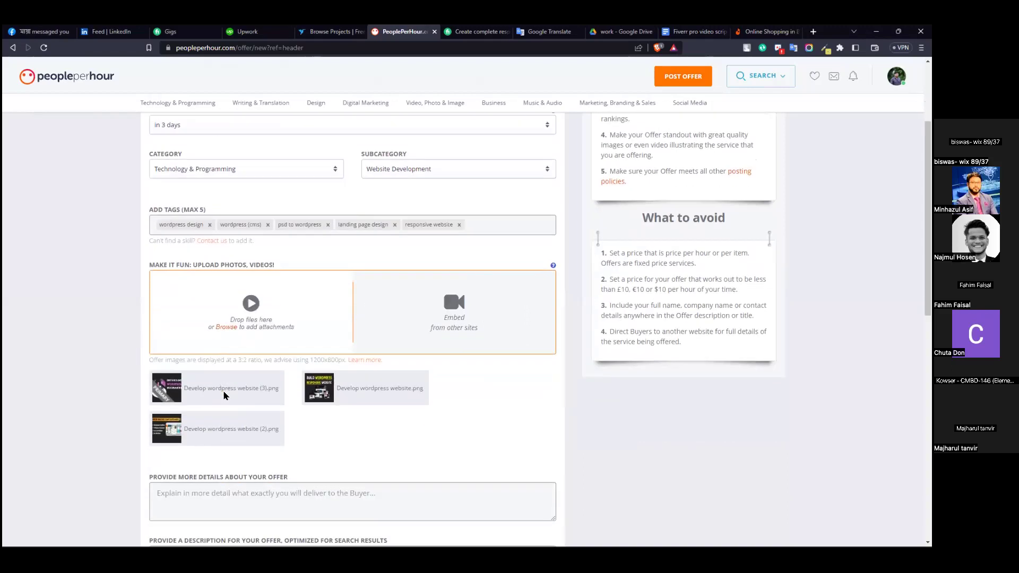
{"action": "scroll", "coordinate": [223, 393], "scroll_direction": "down", "scroll_amount": 1}
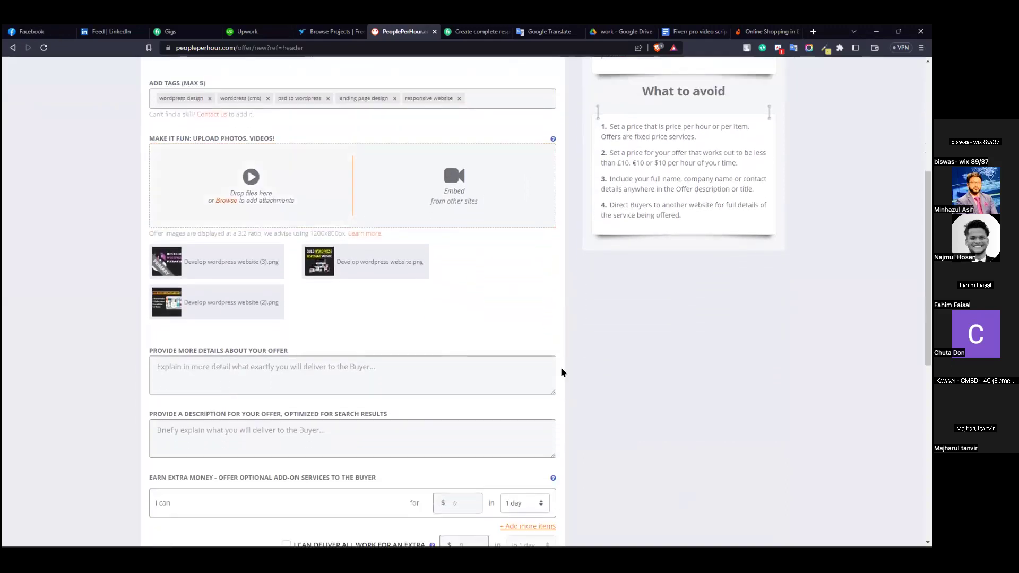
{"action": "scroll", "coordinate": [562, 371], "scroll_direction": "down", "scroll_amount": 2}
{"action": "left_click", "coordinate": [321, 289]}
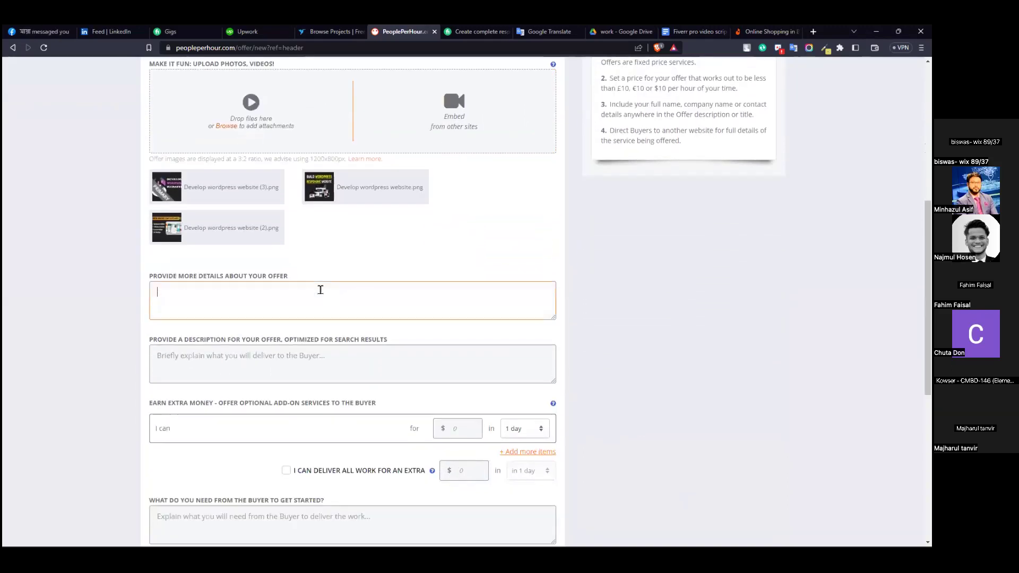
{"action": "left_click", "coordinate": [316, 361]}
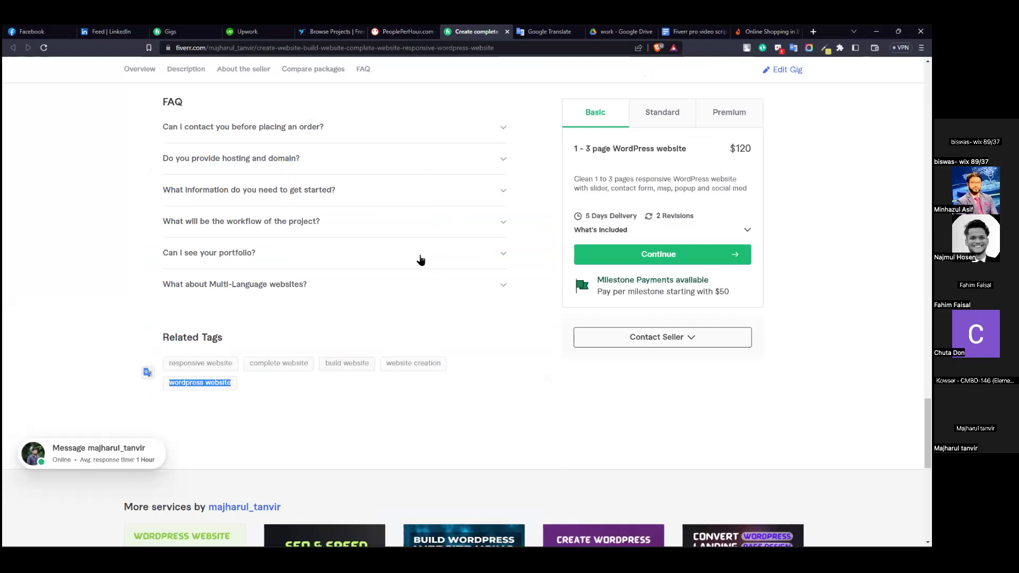
{"action": "scroll", "coordinate": [420, 257], "scroll_direction": "up", "scroll_amount": 10}
{"action": "scroll", "coordinate": [420, 257], "scroll_direction": "up", "scroll_amount": 10}
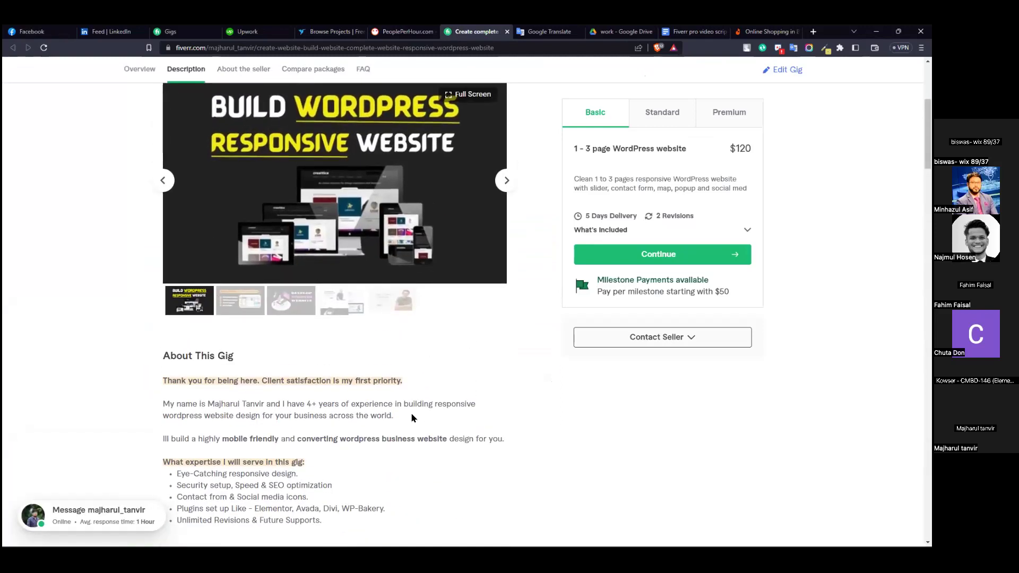
{"action": "left_click_drag", "start_coordinate": [503, 439], "coordinate": [152, 408]}
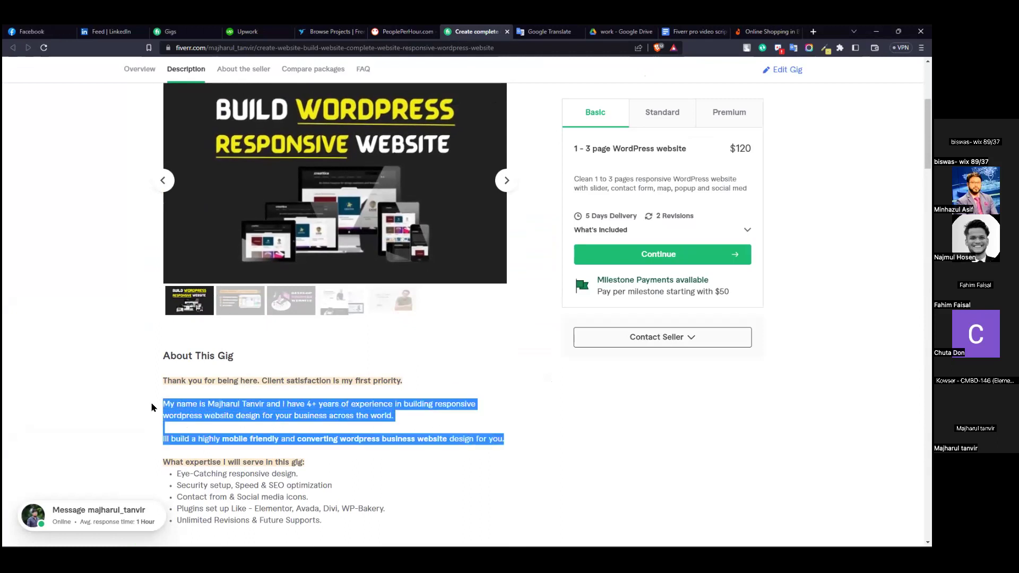
{"action": "right_click", "coordinate": [304, 408]}
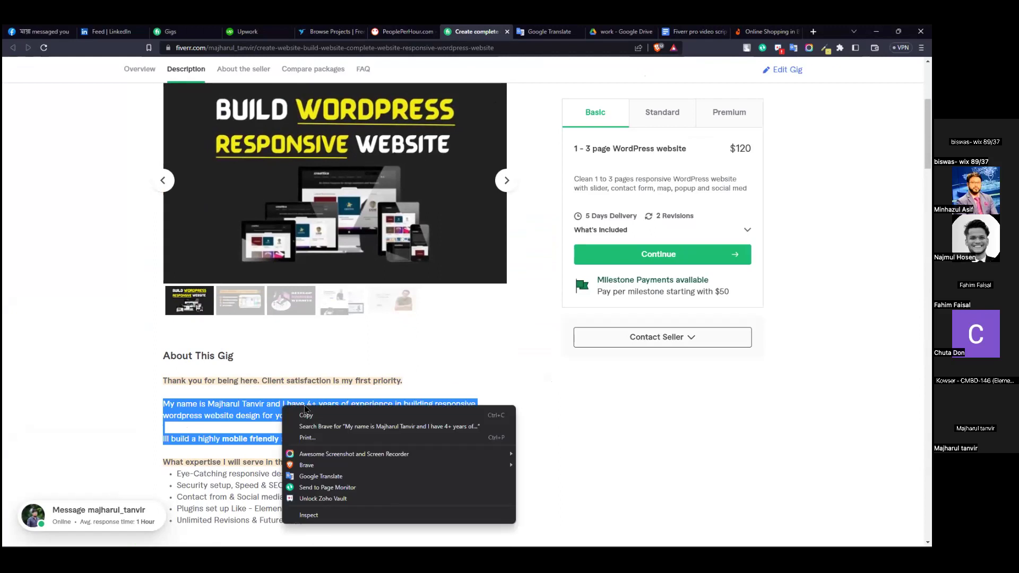
{"action": "left_click", "coordinate": [307, 415]}
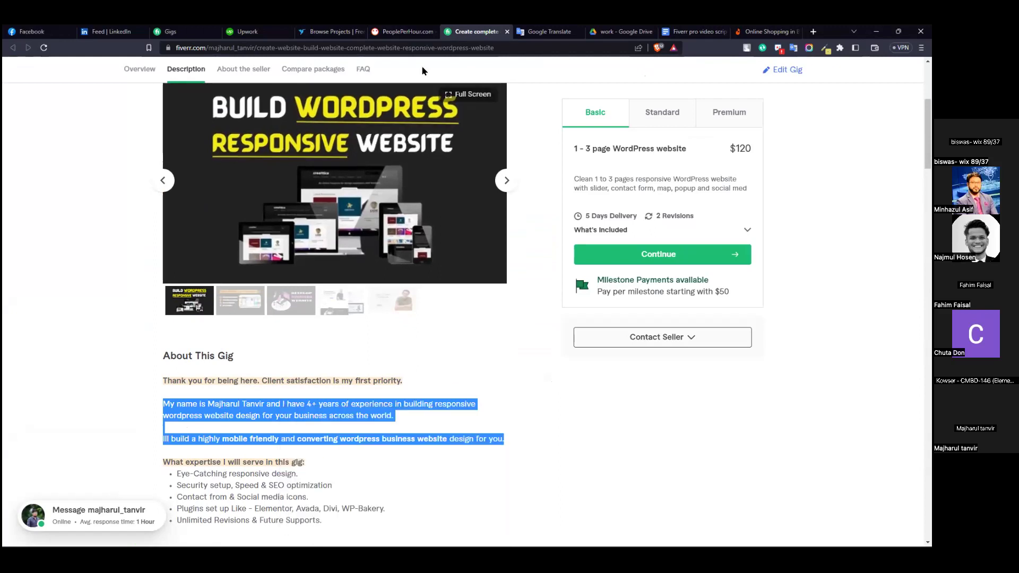
Paste the copied introduction into the offer's search-results description and remove the blank lines between its paragraphs.
{"action": "key", "text": "ctrl+shift+Tab"}
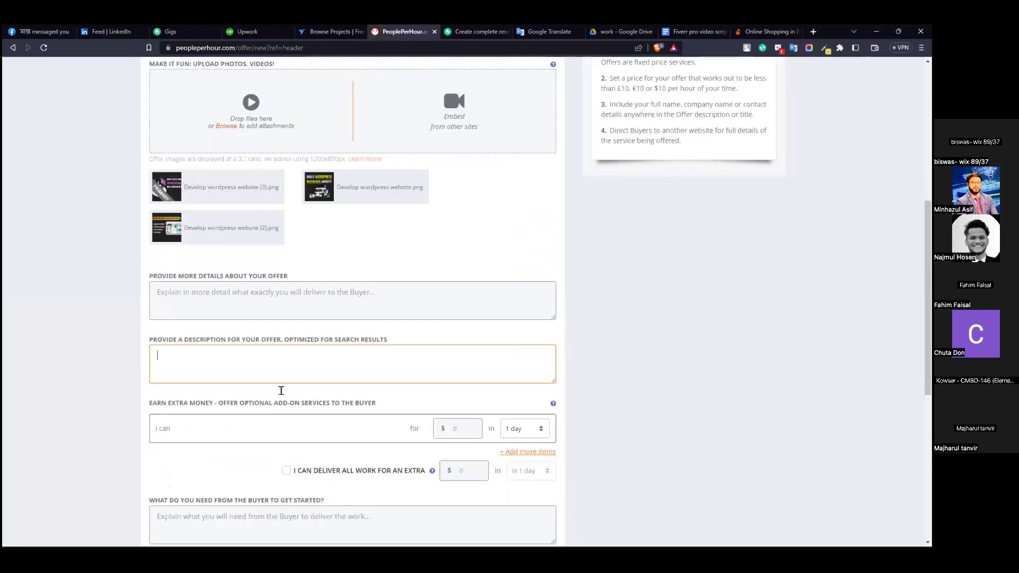
{"action": "right_click", "coordinate": [225, 360]}
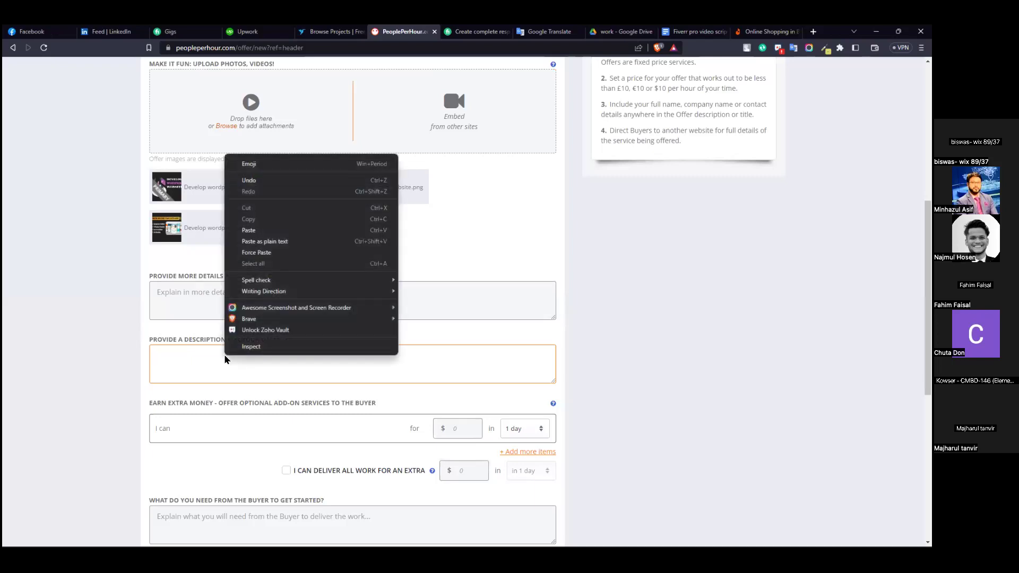
{"action": "left_click", "coordinate": [249, 229]}
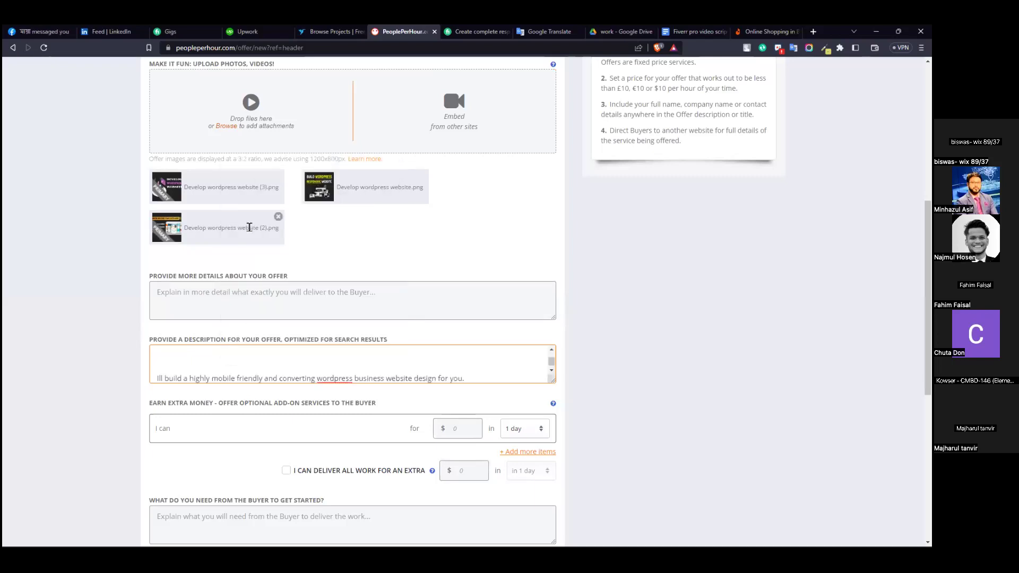
{"action": "left_click", "coordinate": [199, 367]}
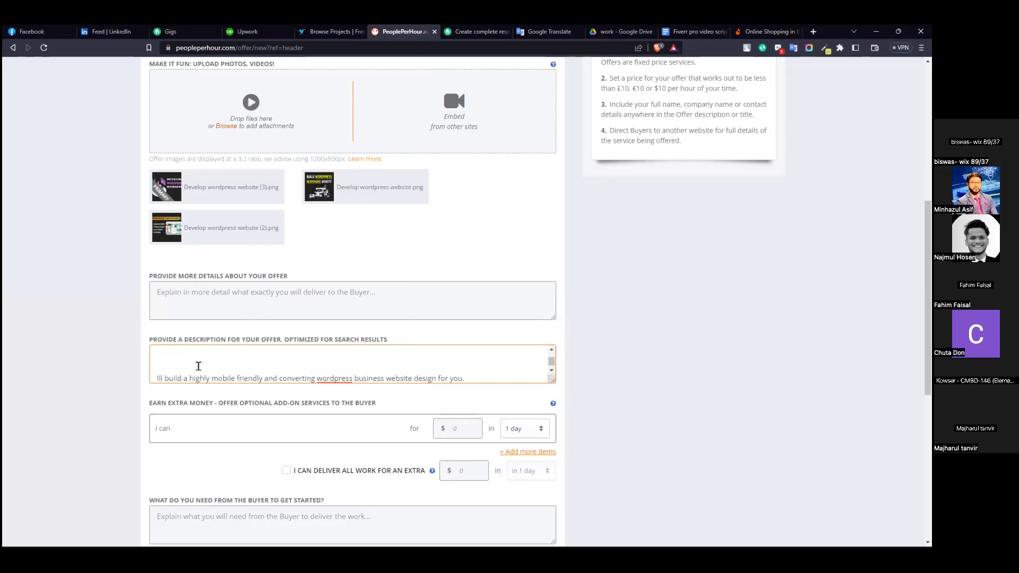
{"action": "scroll", "coordinate": [198, 366], "scroll_direction": "down", "scroll_amount": 1}
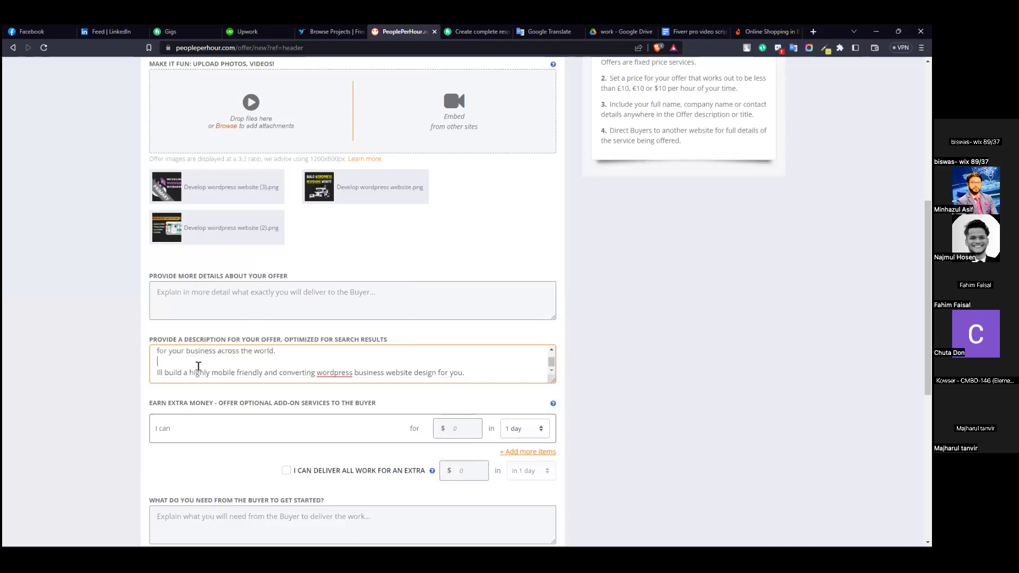
{"action": "key", "text": "BackSpace"}
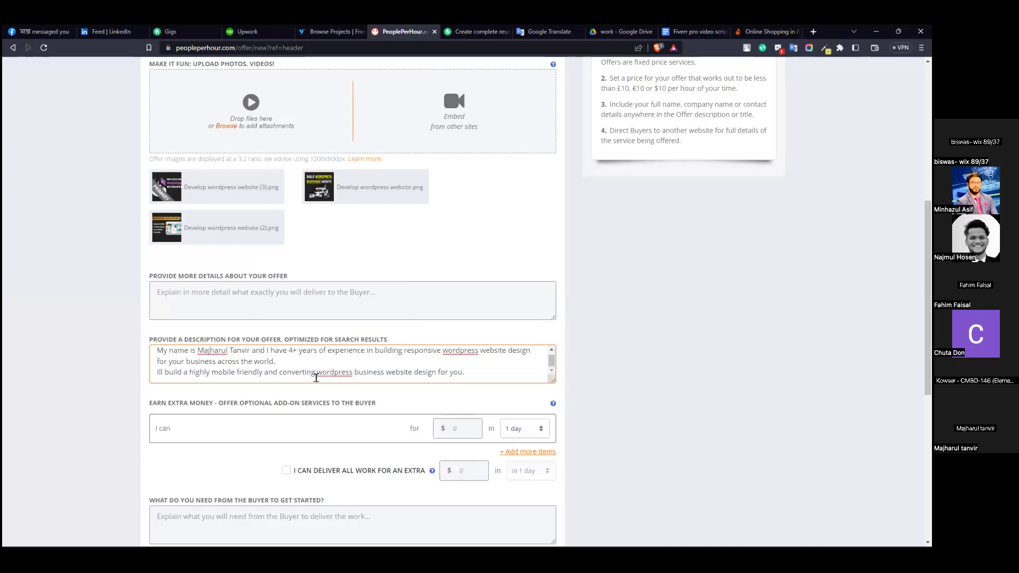
Copy the "What expertise I will serve in this gig" section from the Fiverr gig into the offer's details field.
{"action": "left_click", "coordinate": [291, 301]}
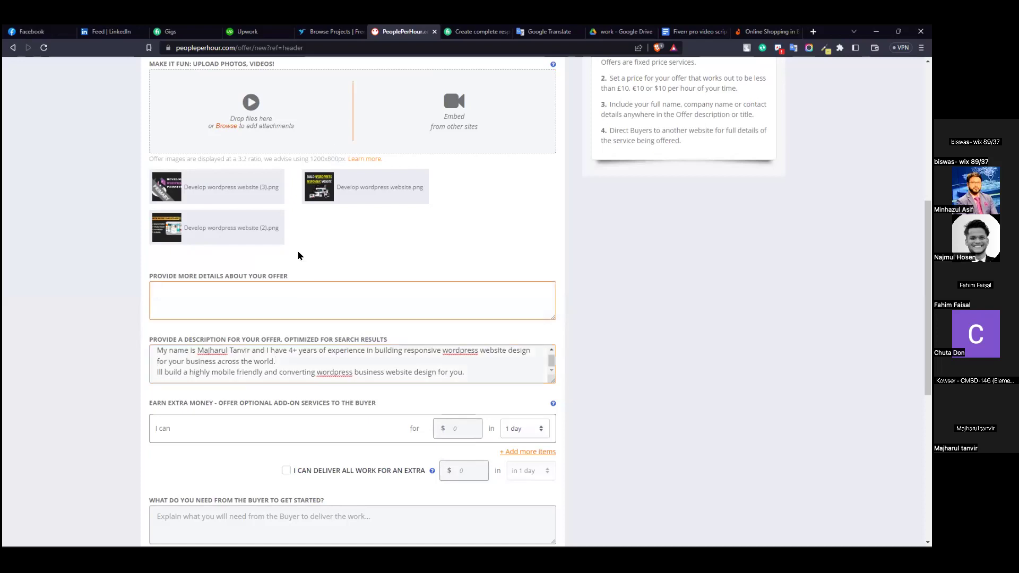
{"action": "left_click", "coordinate": [465, 33]}
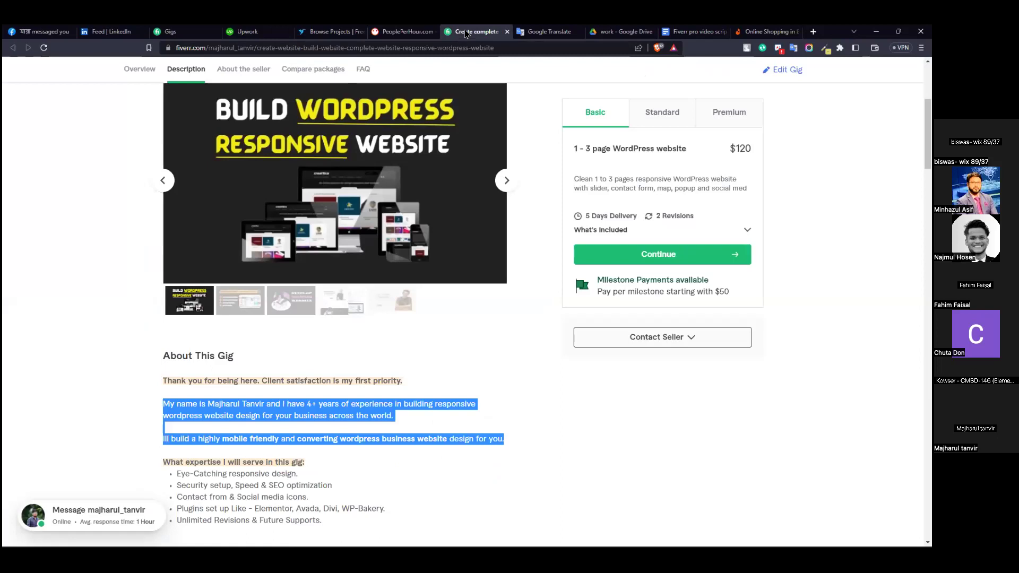
{"action": "scroll", "coordinate": [364, 281], "scroll_direction": "down", "scroll_amount": 2}
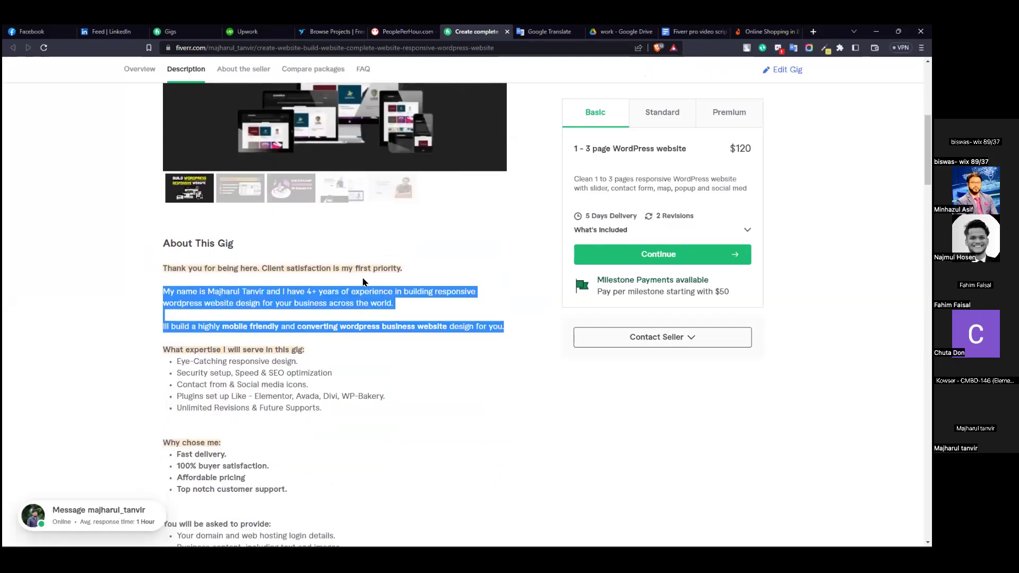
{"action": "left_click_drag", "start_coordinate": [322, 408], "coordinate": [158, 352]}
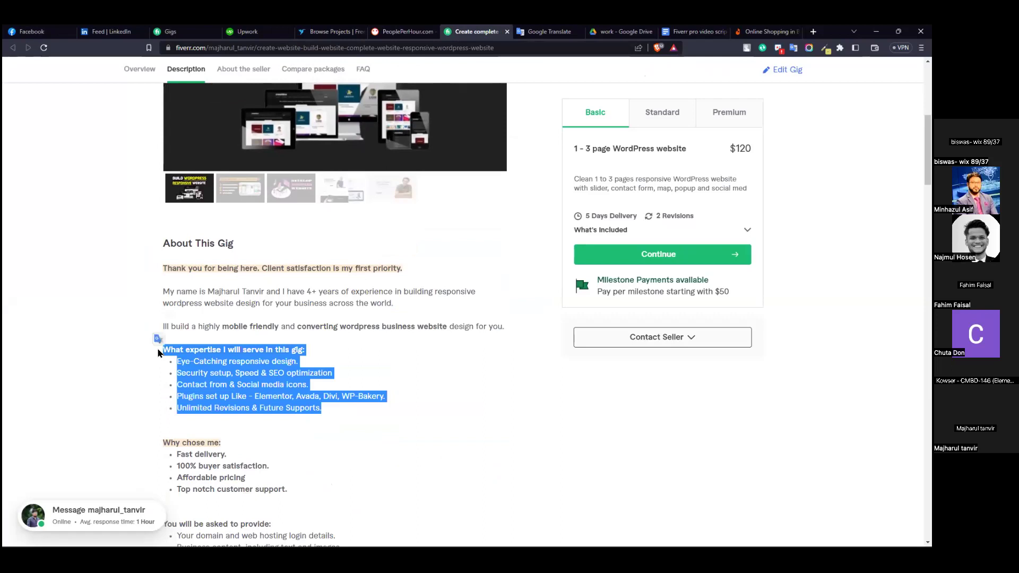
{"action": "left_click", "coordinate": [405, 33]}
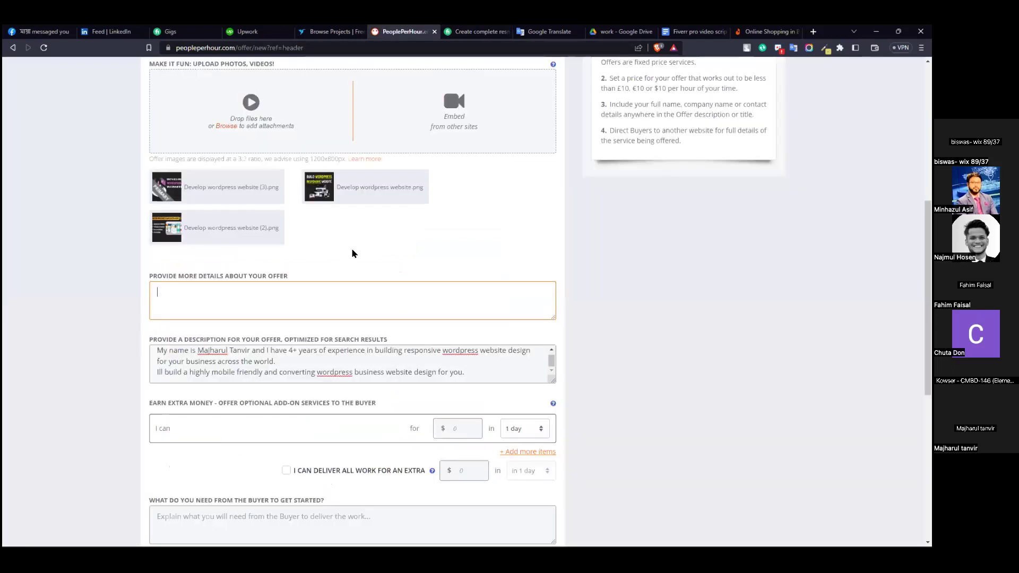
{"action": "left_click", "coordinate": [312, 299]}
{"action": "key", "text": "ctrl+v"}
{"action": "left_click", "coordinate": [640, 339]}
{"action": "scroll", "coordinate": [640, 339], "scroll_direction": "down", "scroll_amount": 3}
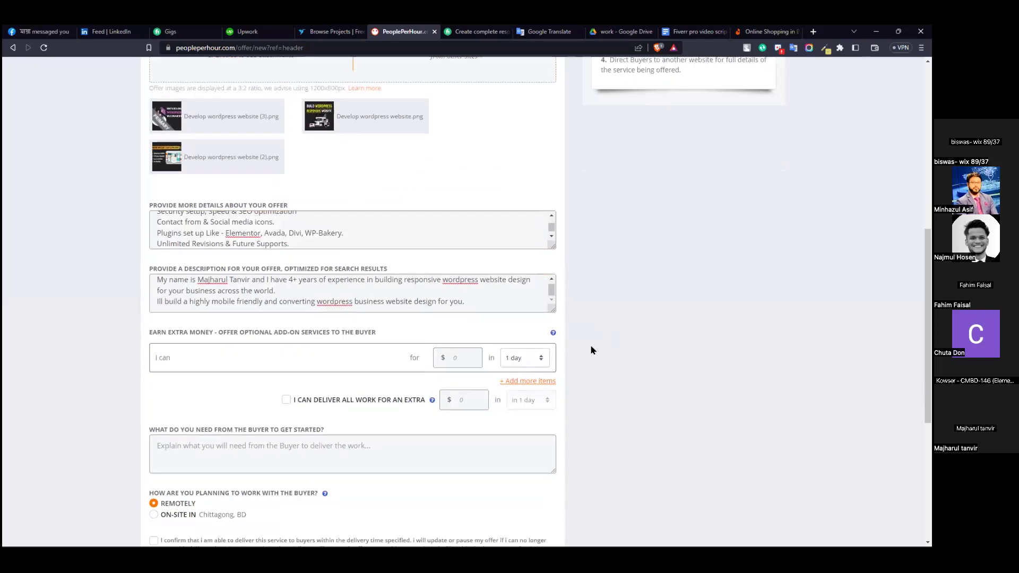
Add an optional add-on service "do seo for your website" priced at $30.
{"action": "left_click", "coordinate": [274, 360]}
{"action": "type", "text": "do seo for your website"}
{"action": "left_click", "coordinate": [459, 358]}
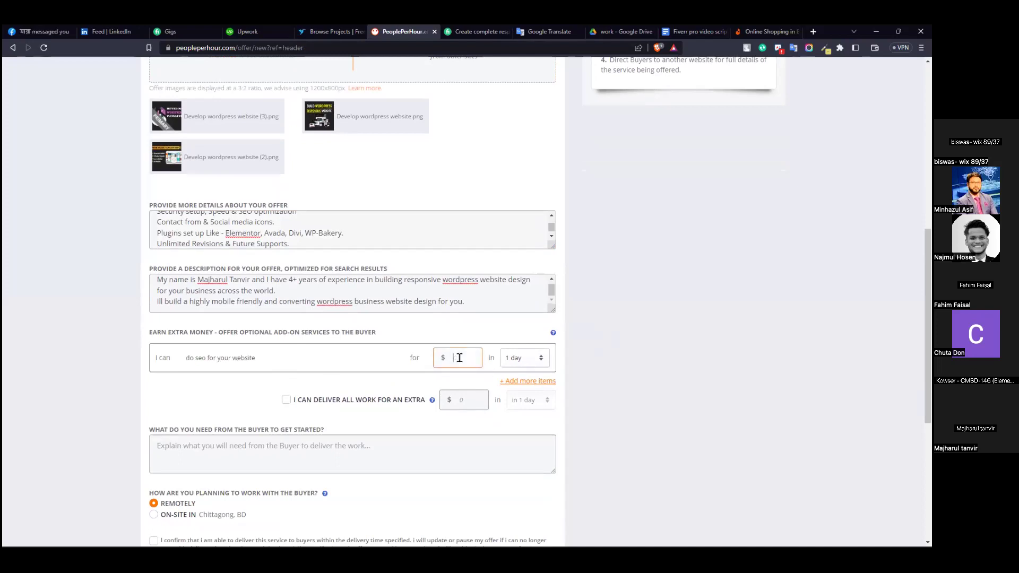
{"action": "type", "text": "30"}
{"action": "left_click", "coordinate": [236, 397]}
State "wordpress website access, files, images and copy" as what is needed from the buyer to get started.
{"action": "scroll", "coordinate": [237, 397], "scroll_direction": "down", "scroll_amount": 1}
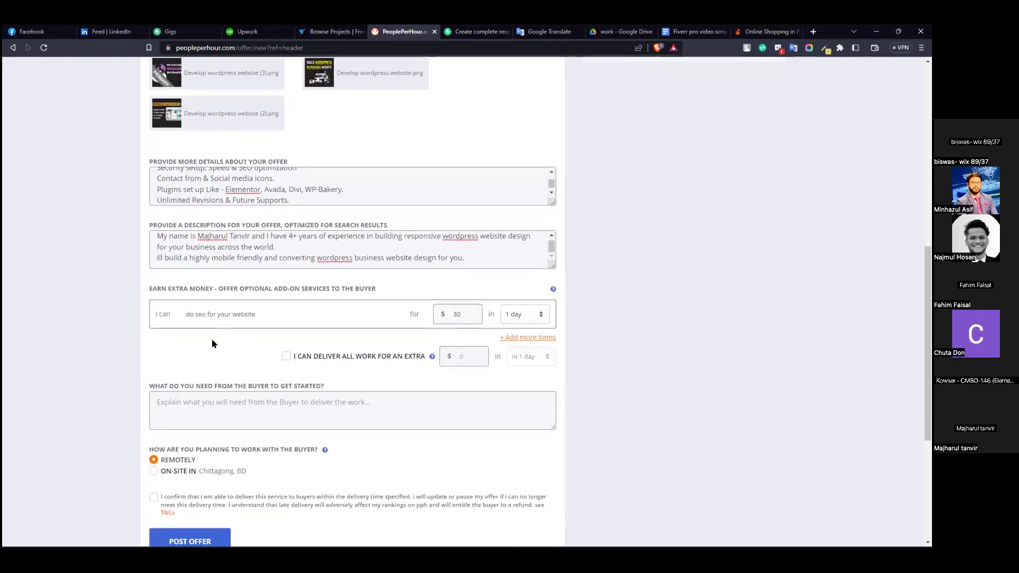
{"action": "scroll", "coordinate": [211, 338], "scroll_direction": "down", "scroll_amount": 1}
{"action": "left_click", "coordinate": [217, 370]}
{"action": "type", "text": "wordpress website access,"}
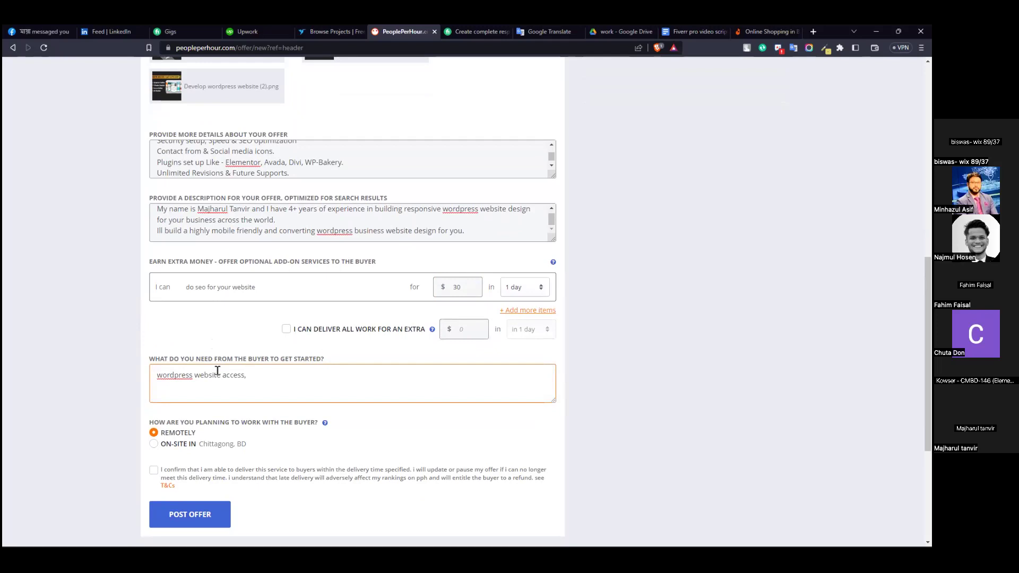
{"action": "type", "text": " files, images and copy"}
{"action": "left_click", "coordinate": [603, 361]}
Accept the delivery-time confirmation and submit the offer for posting.
{"action": "scroll", "coordinate": [603, 361], "scroll_direction": "down", "scroll_amount": 2}
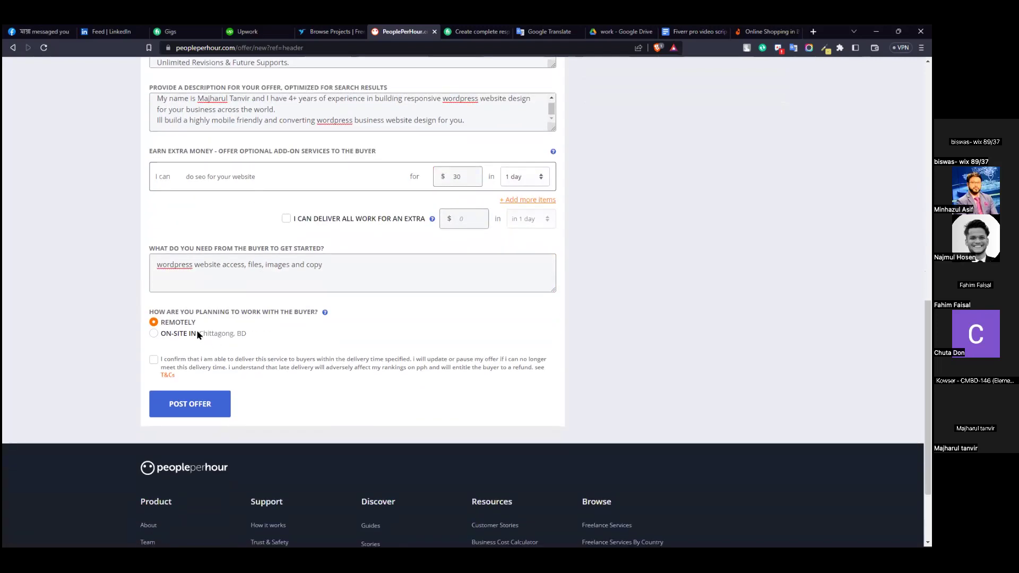
{"action": "left_click", "coordinate": [153, 360]}
{"action": "left_click", "coordinate": [199, 407]}
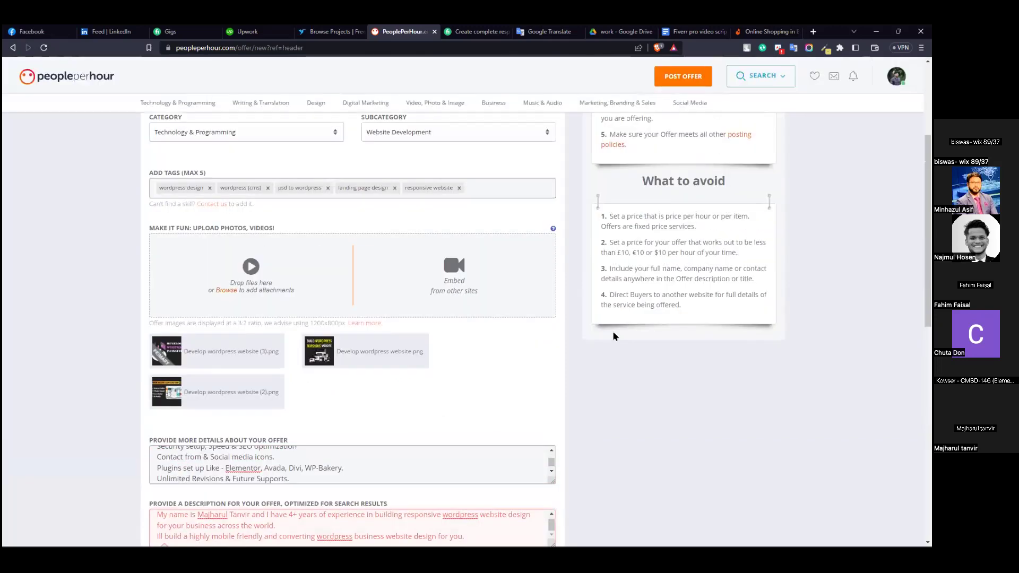
Shorten the search-results description by removing its last sentence about the mobile-friendly WordPress business website.
{"action": "scroll", "coordinate": [613, 336], "scroll_direction": "down", "scroll_amount": 3}
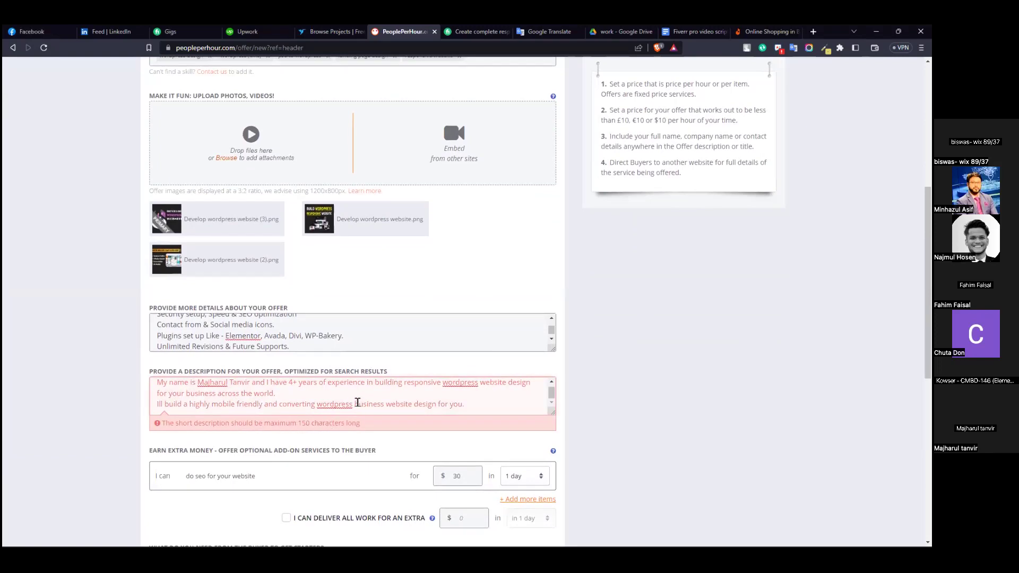
{"action": "left_click", "coordinate": [357, 403]}
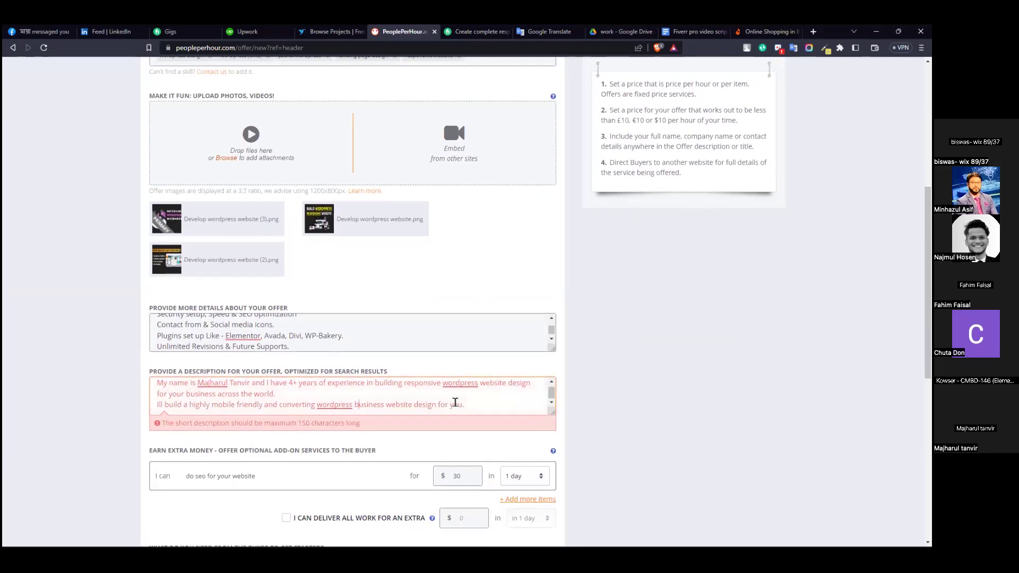
{"action": "left_click_drag", "start_coordinate": [465, 404], "coordinate": [149, 407]}
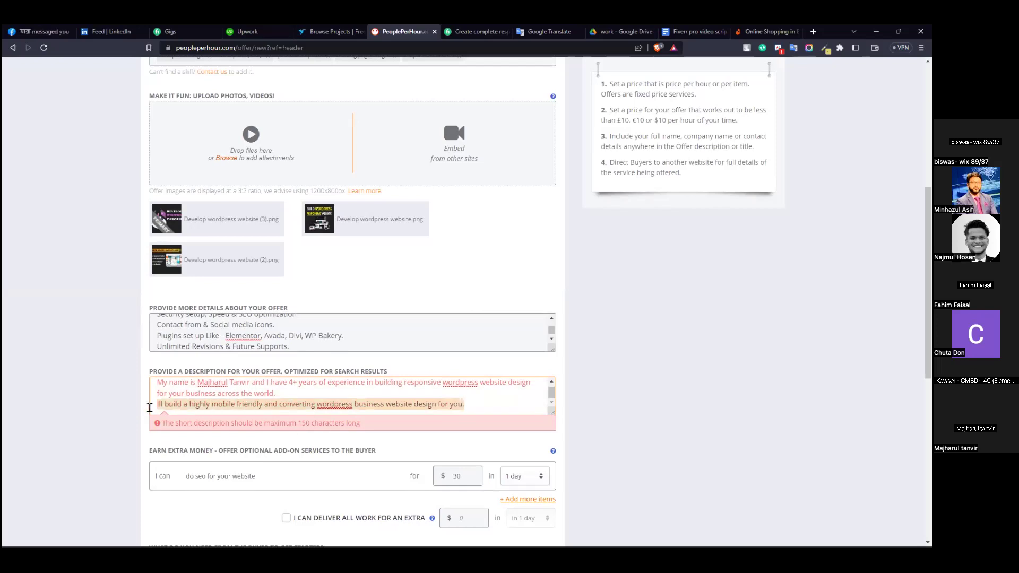
{"action": "key", "text": "BackSpace"}
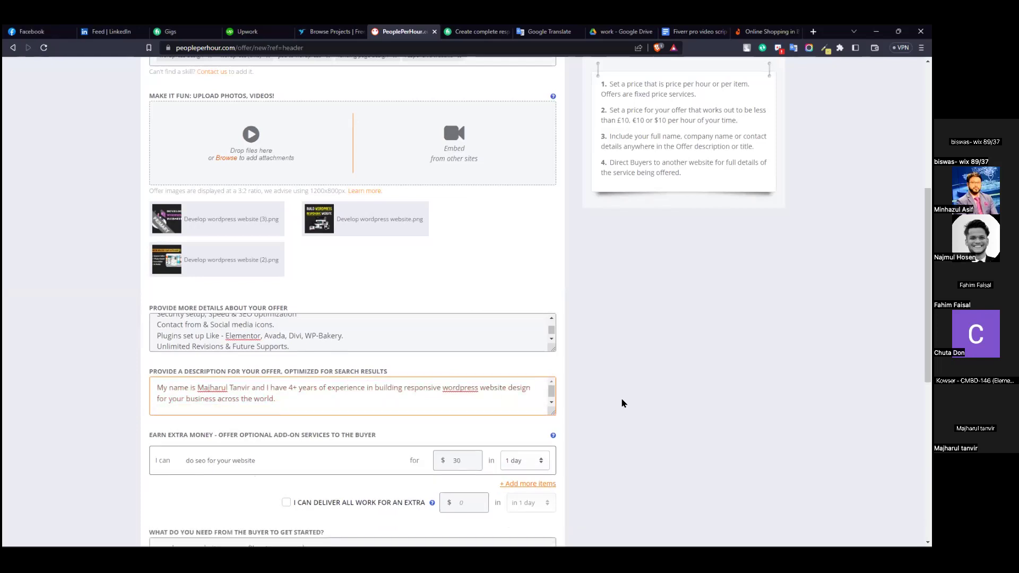
Post the offer again and skip the paid option to feature it.
{"action": "scroll", "coordinate": [622, 403], "scroll_direction": "down", "scroll_amount": 6}
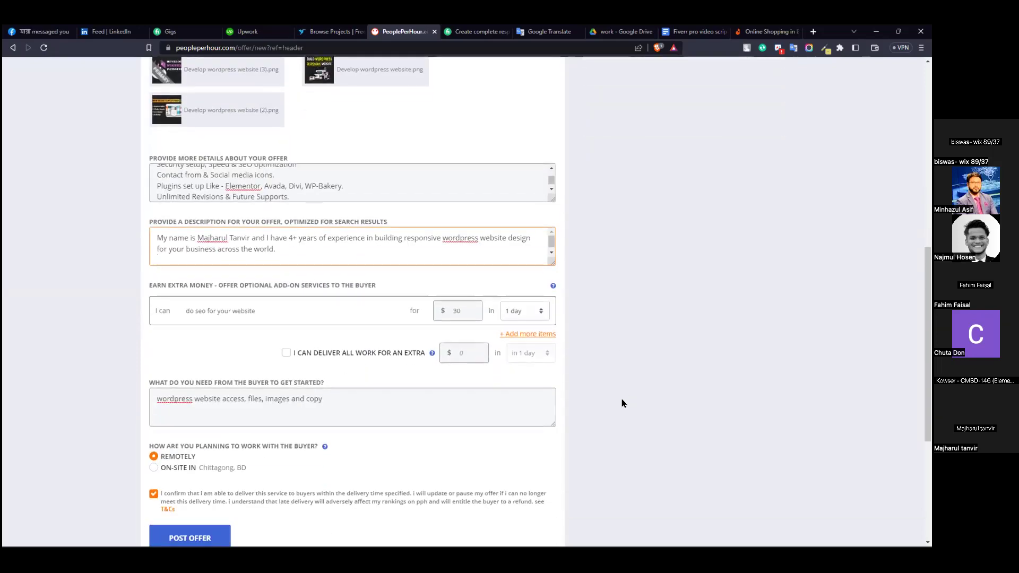
{"action": "left_click", "coordinate": [200, 350]}
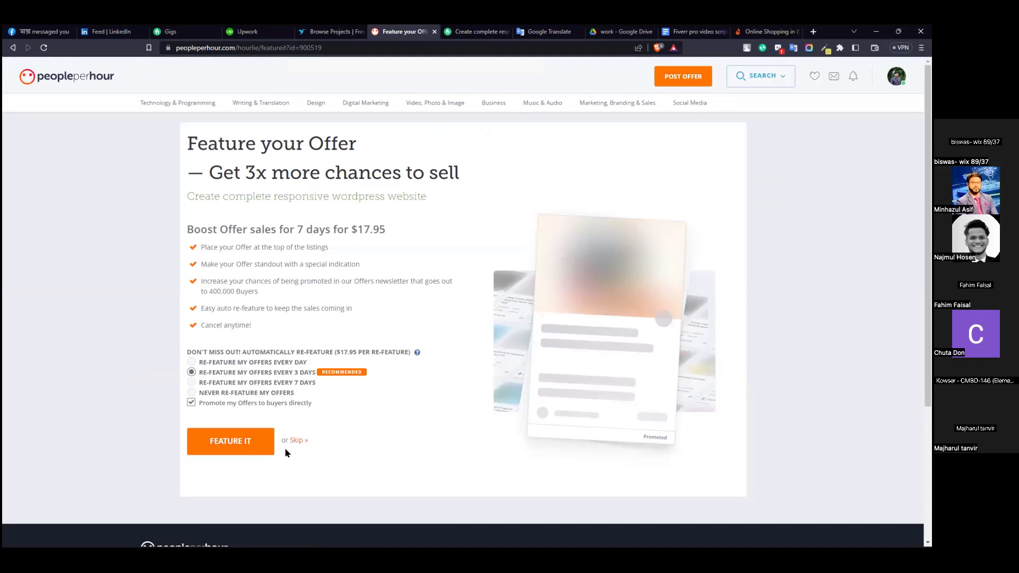
{"action": "left_click", "coordinate": [296, 441]}
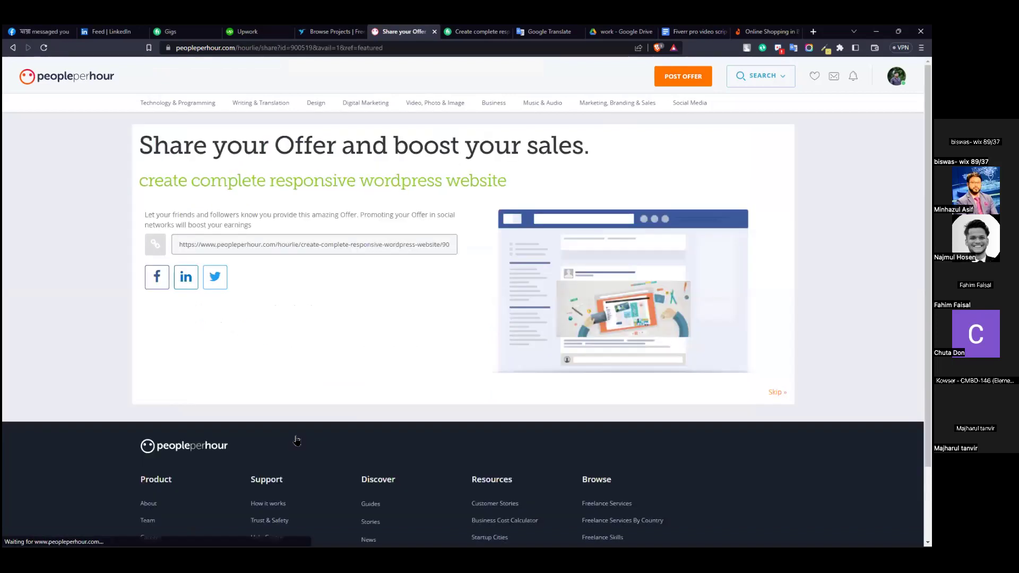
Open the offer's share link and review the published offer page, including its deliverables, add-on and buyer requirements.
{"action": "left_click", "coordinate": [213, 242]}
{"action": "right_click", "coordinate": [212, 242]}
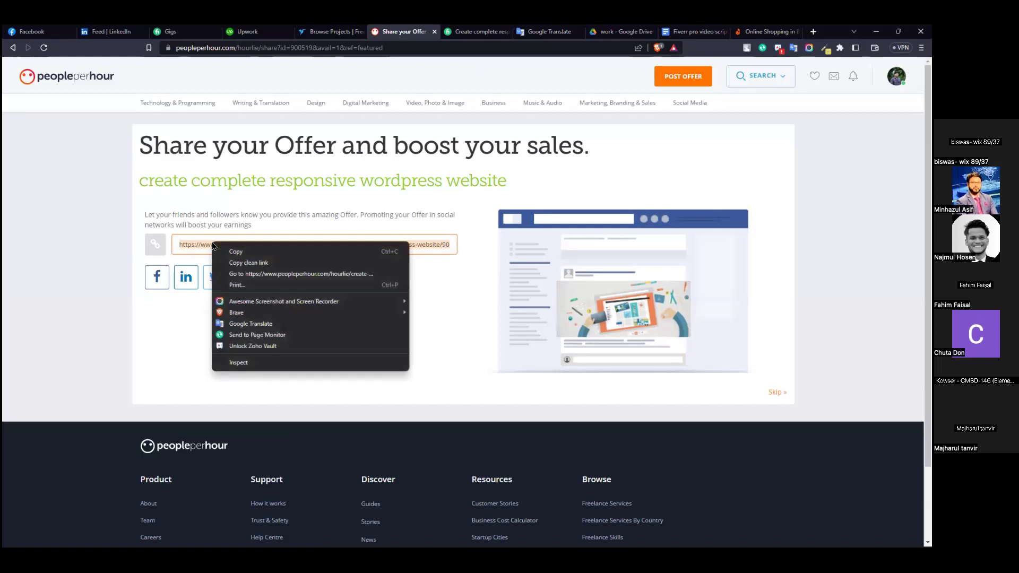
{"action": "left_click", "coordinate": [244, 274]}
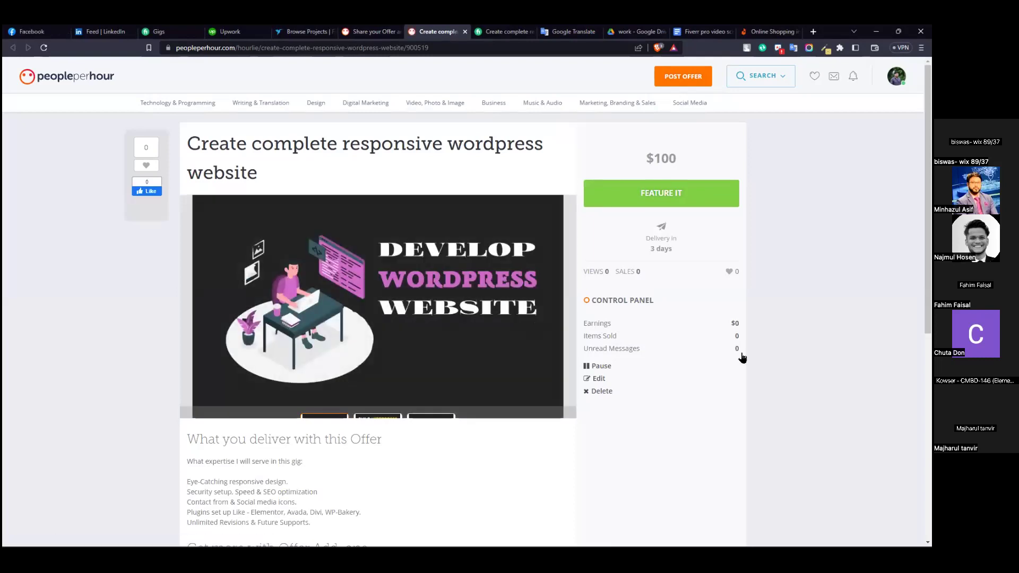
{"action": "scroll", "coordinate": [830, 347], "scroll_direction": "down", "scroll_amount": 7}
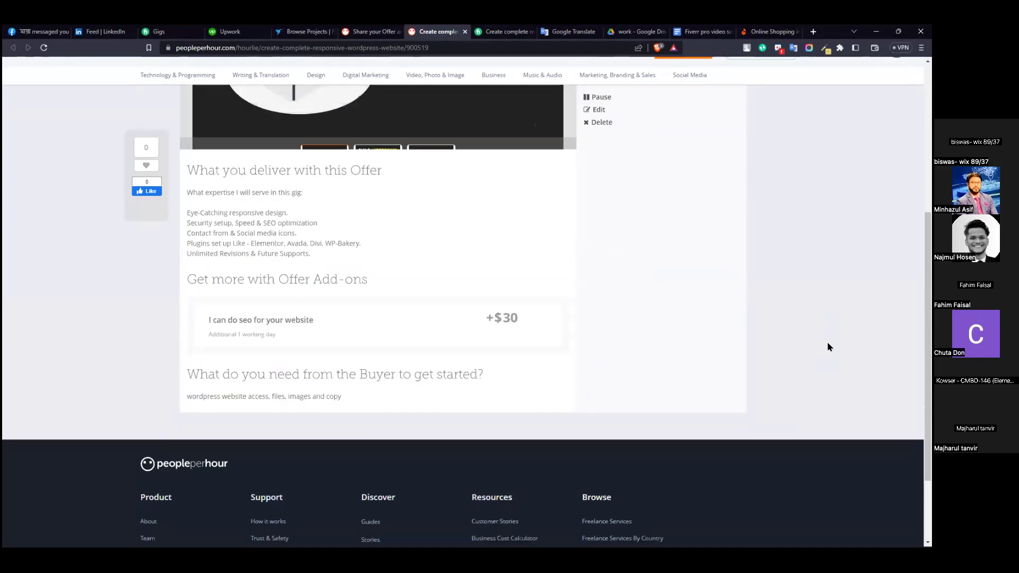
{"action": "scroll", "coordinate": [825, 257], "scroll_direction": "up", "scroll_amount": 10}
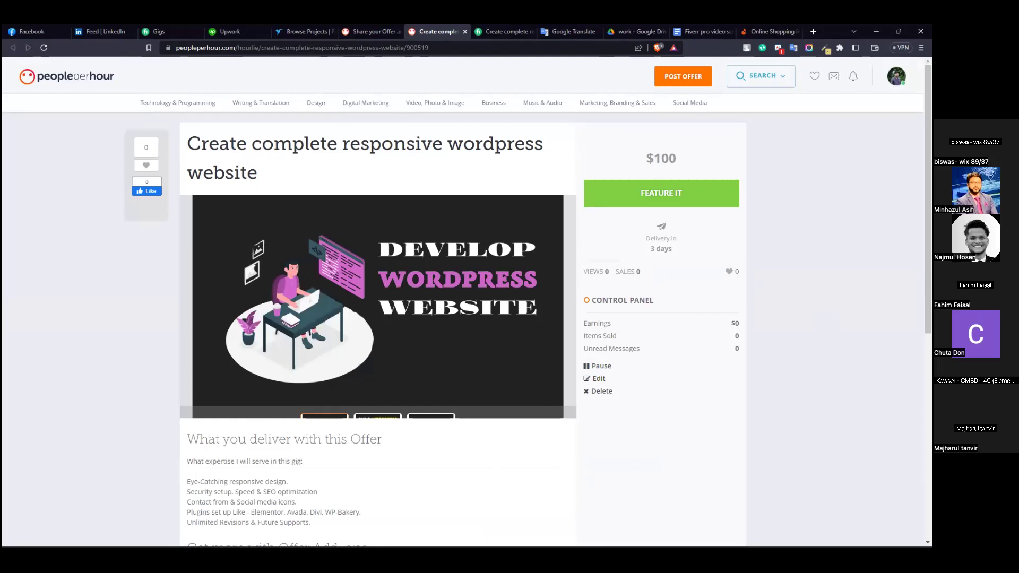
{"action": "left_click", "coordinate": [768, 76]}
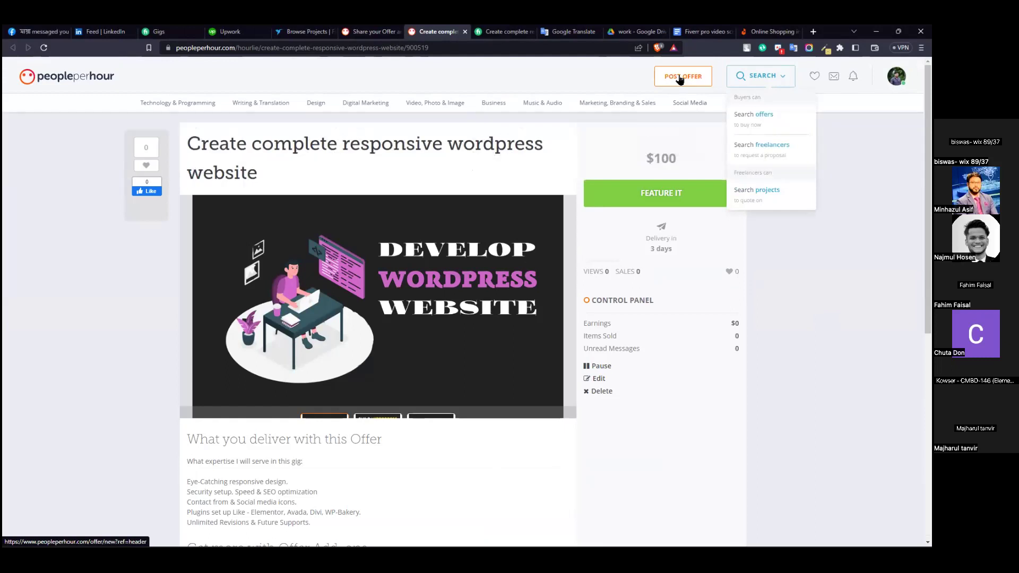
{"action": "left_click", "coordinate": [834, 77]}
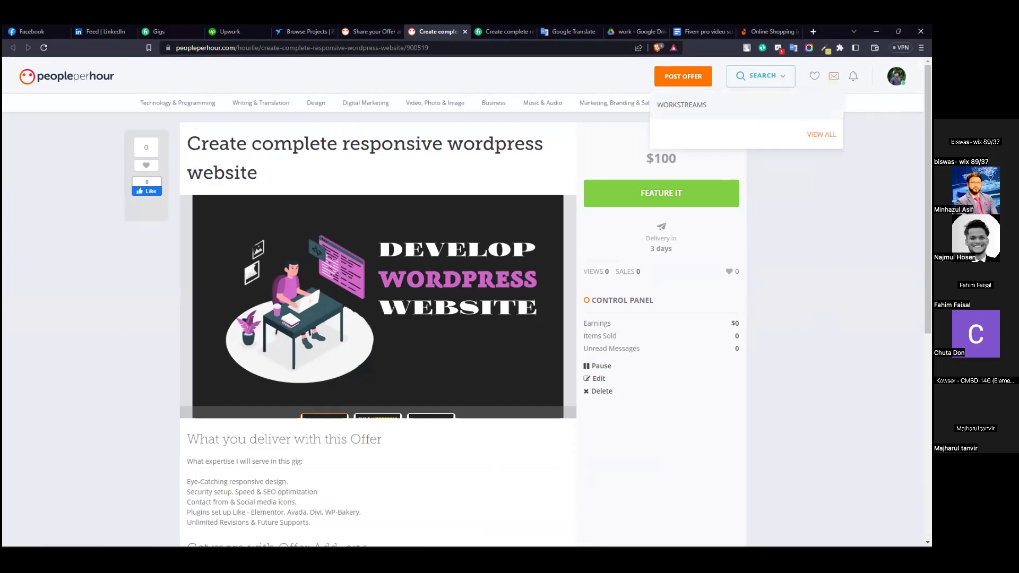
Search the marketplace's offers for "responsive website" and browse the listed services.
{"action": "mouse_move", "coordinate": [763, 76]}
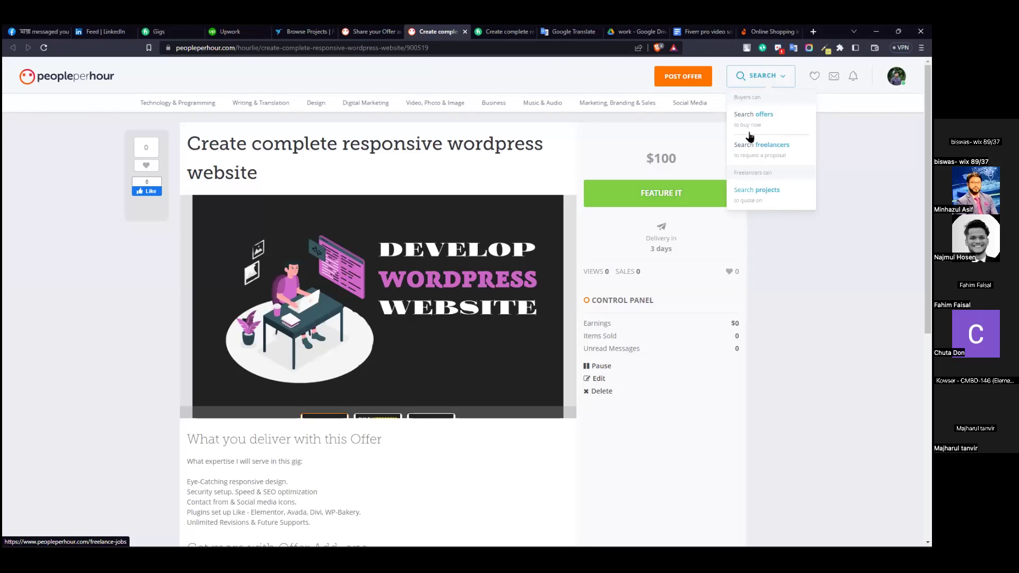
{"action": "left_click", "coordinate": [765, 116]}
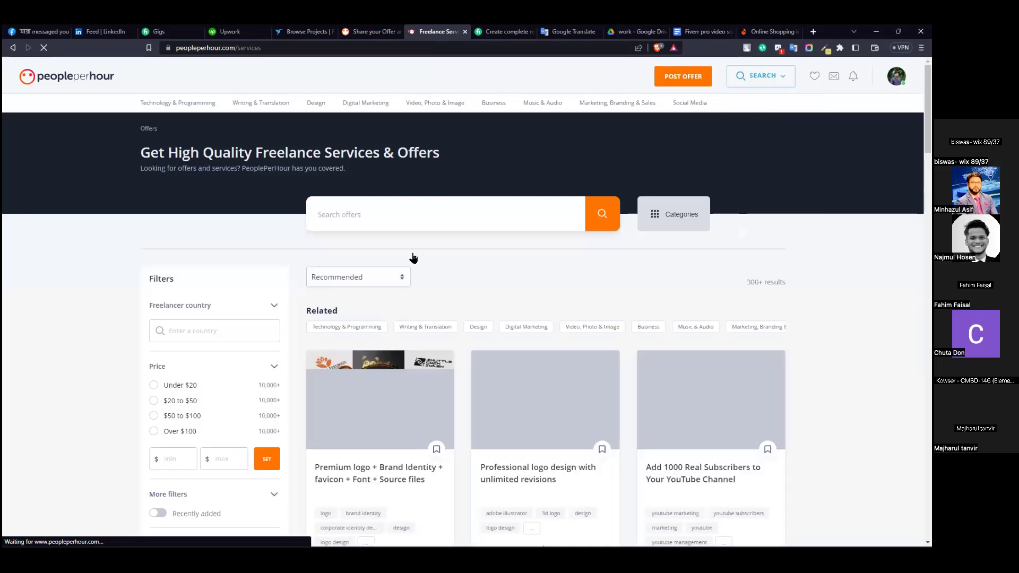
{"action": "left_click", "coordinate": [363, 212]}
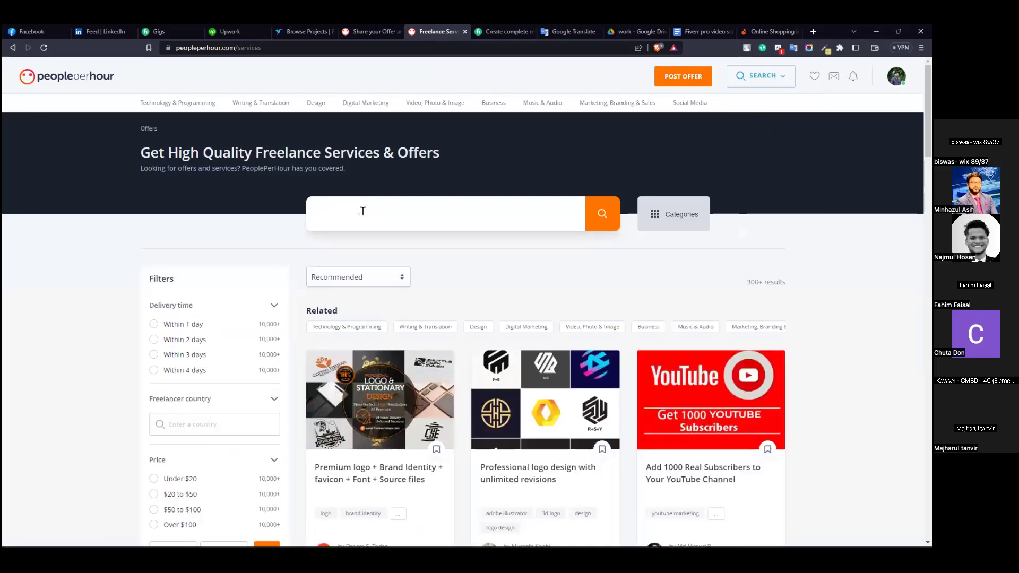
{"action": "type", "text": "responsive website"}
{"action": "key", "text": "Return"}
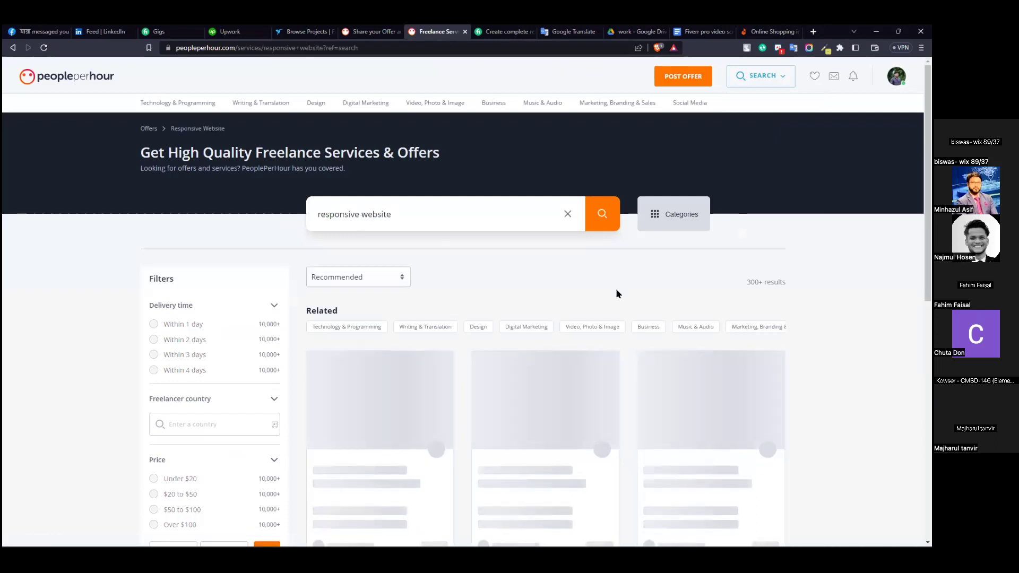
{"action": "scroll", "coordinate": [616, 294], "scroll_direction": "down", "scroll_amount": 3}
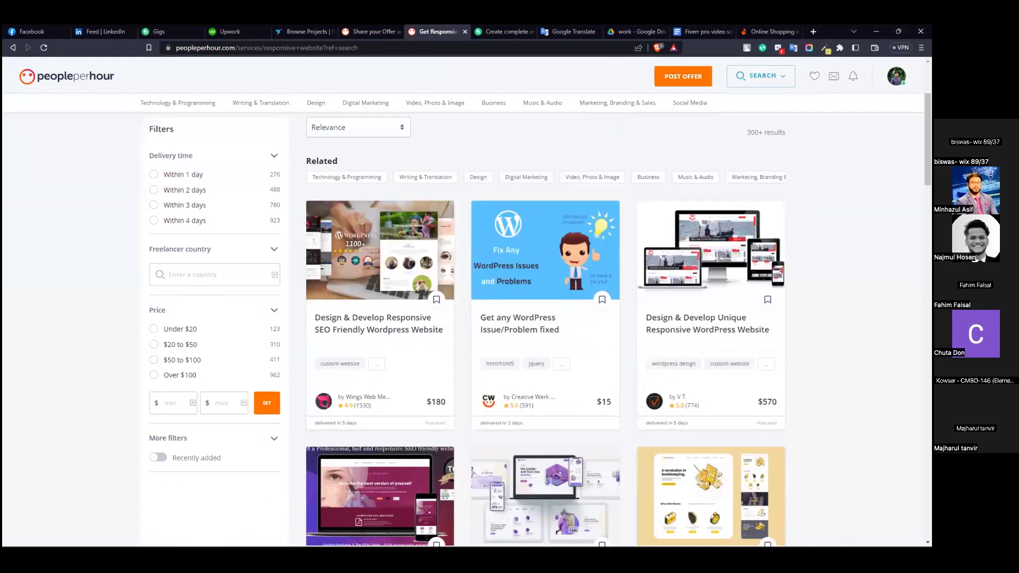
{"action": "scroll", "coordinate": [467, 319], "scroll_direction": "down", "scroll_amount": 2}
{"action": "scroll", "coordinate": [467, 319], "scroll_direction": "up", "scroll_amount": 5}
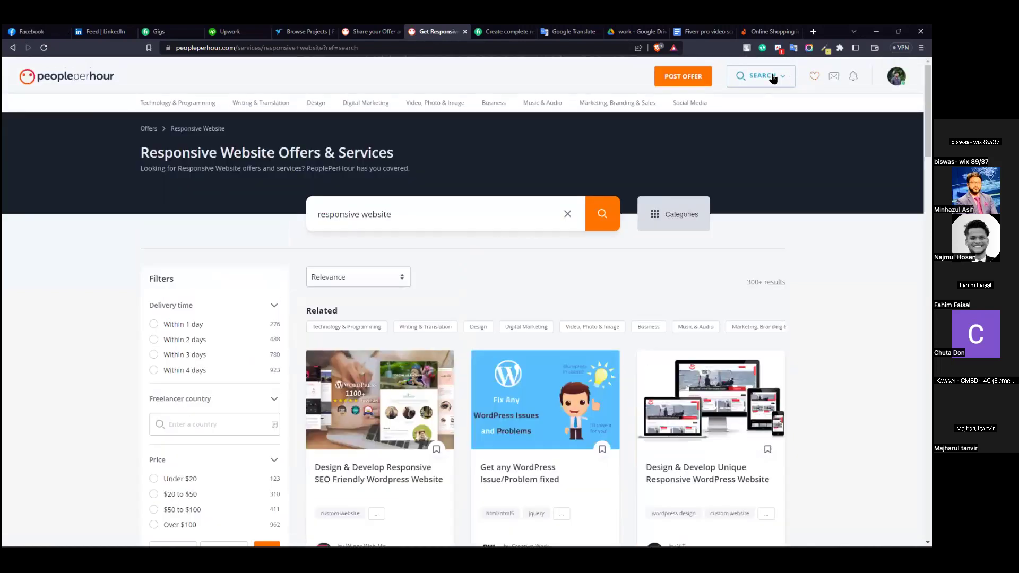
Open the freelance project search and look for "wordpress" jobs.
{"action": "left_click", "coordinate": [762, 192]}
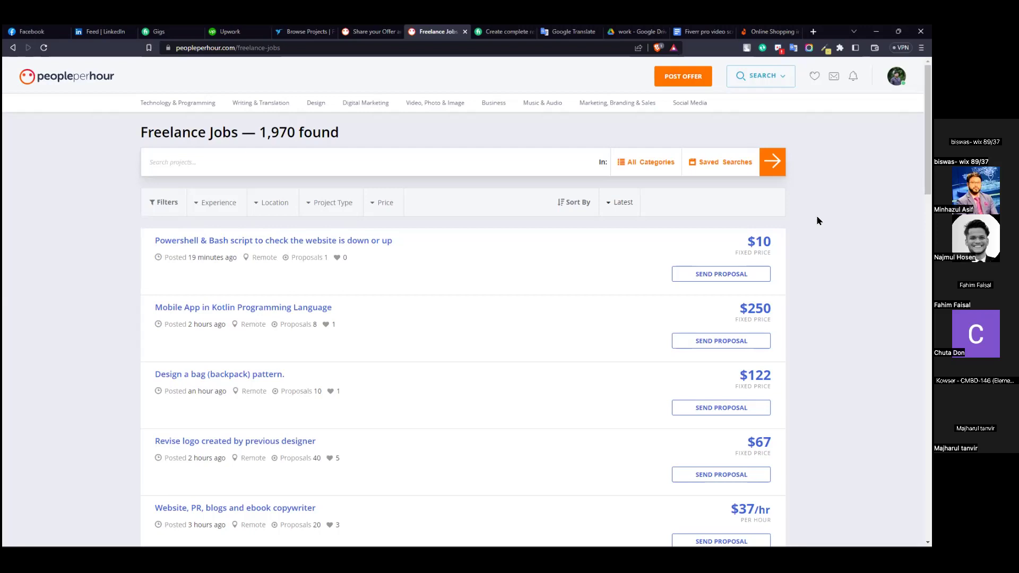
{"action": "left_click", "coordinate": [358, 159]}
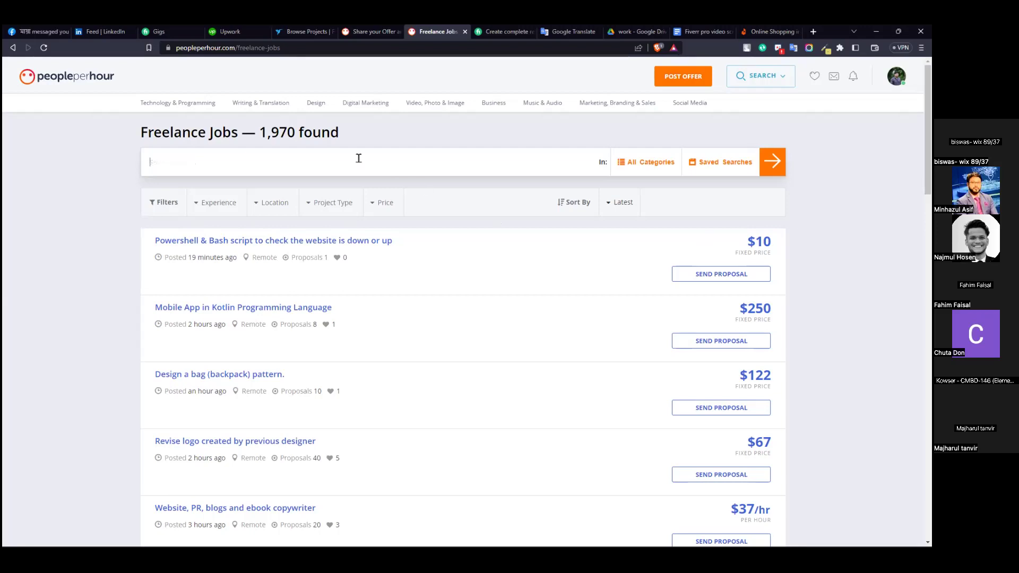
{"action": "type", "text": "wordpress"}
{"action": "key", "text": "Return"}
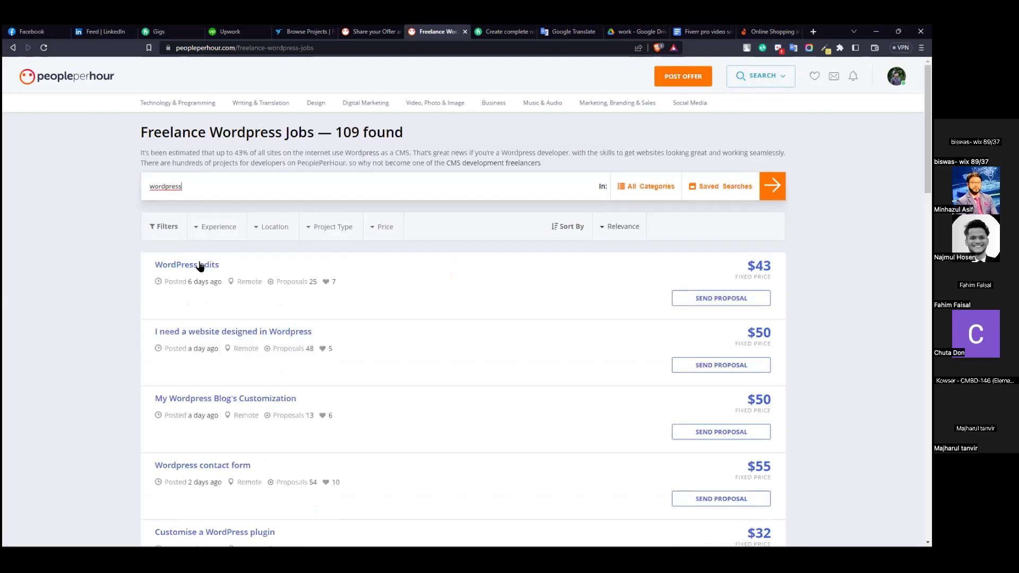
Open the "WordPress edits" project and read the general requirements and the Job 1 request in its description.
{"action": "left_click", "coordinate": [198, 266]}
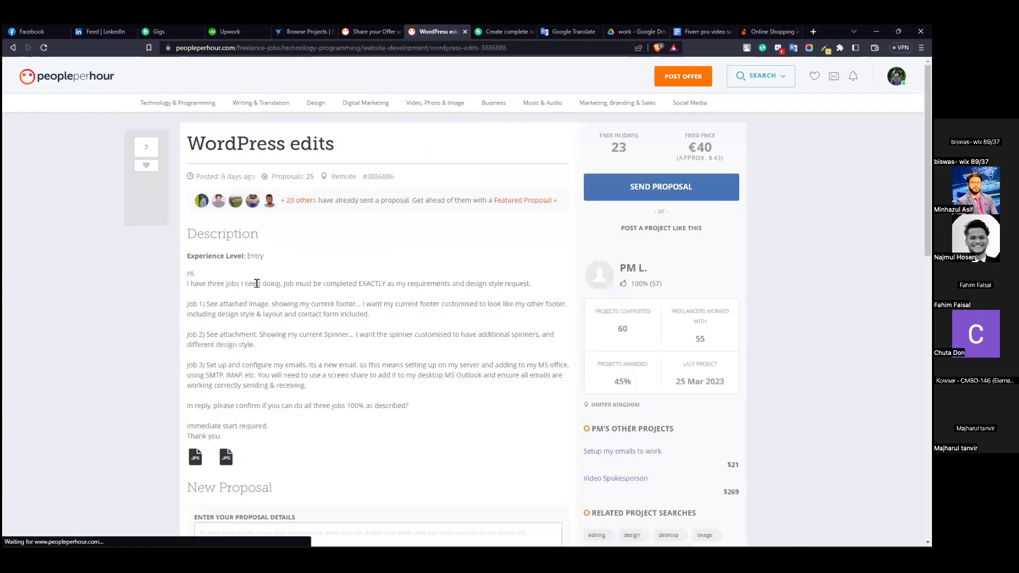
{"action": "left_click_drag", "start_coordinate": [295, 284], "coordinate": [531, 285]}
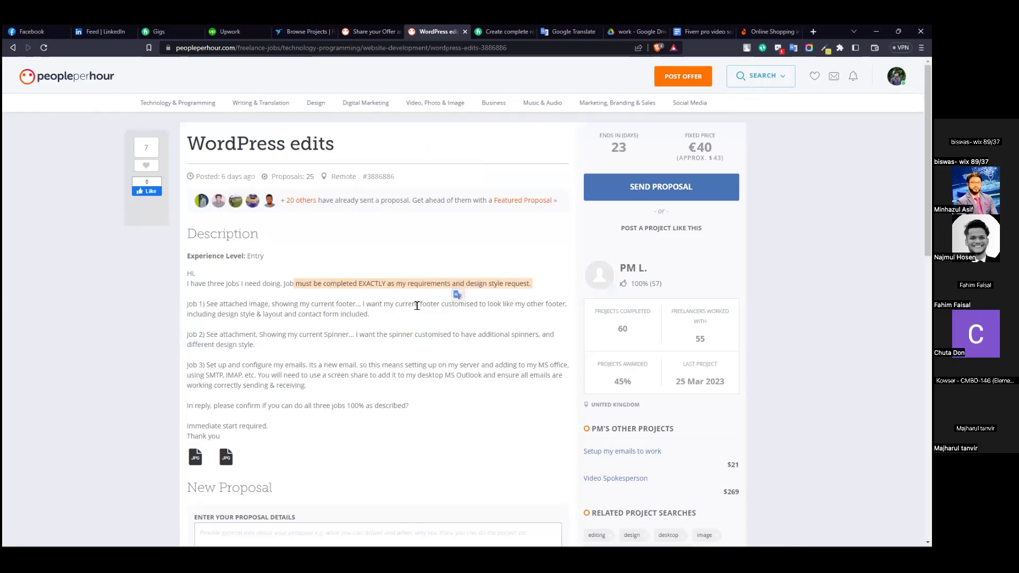
{"action": "left_click_drag", "start_coordinate": [207, 305], "coordinate": [360, 305]}
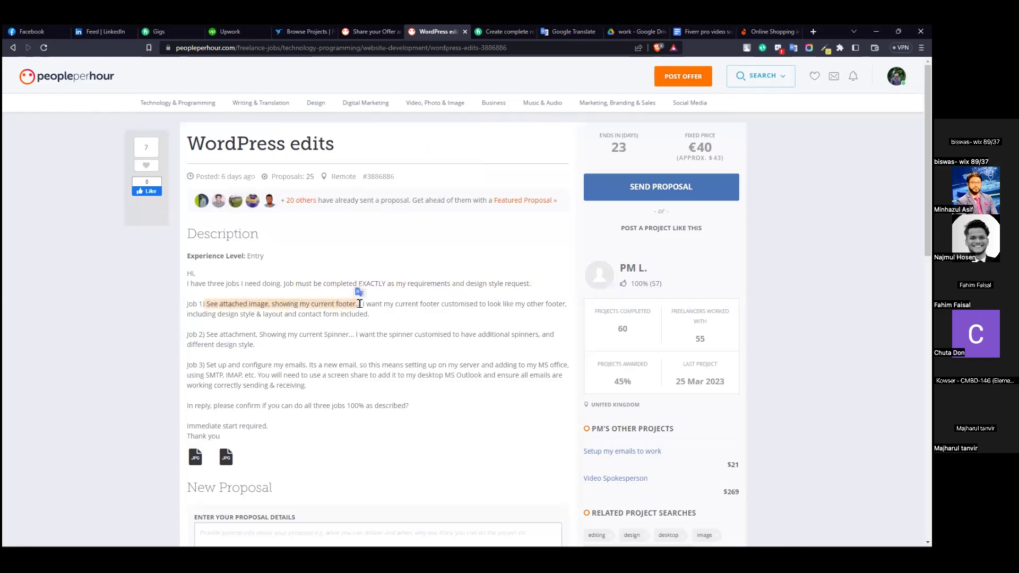
{"action": "left_click", "coordinate": [412, 307]}
{"action": "left_click_drag", "start_coordinate": [459, 305], "coordinate": [479, 304]}
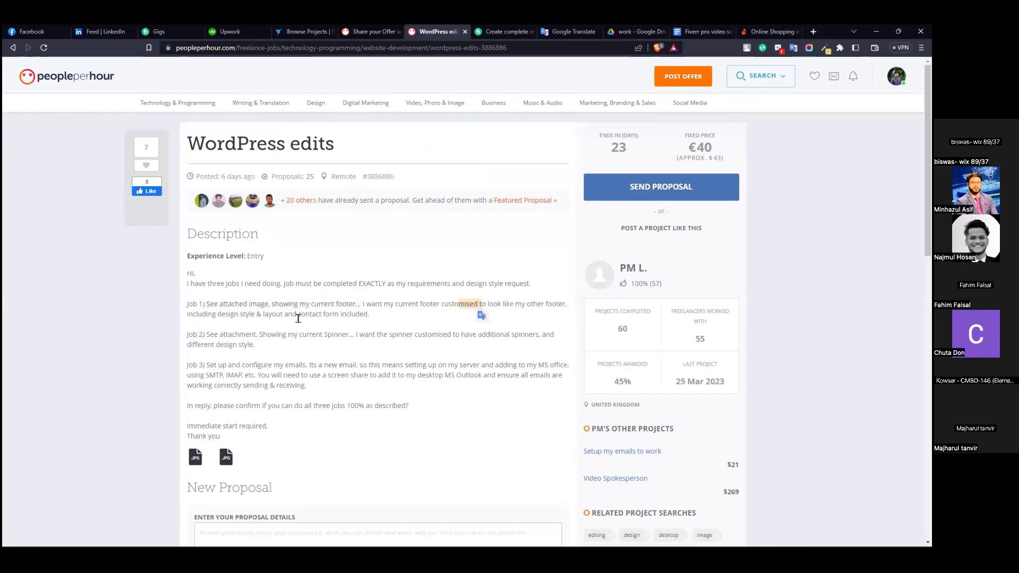
Examine the project's first attached image for Job 1, and the Job 2 text with the second attached image.
{"action": "left_click", "coordinate": [196, 458]}
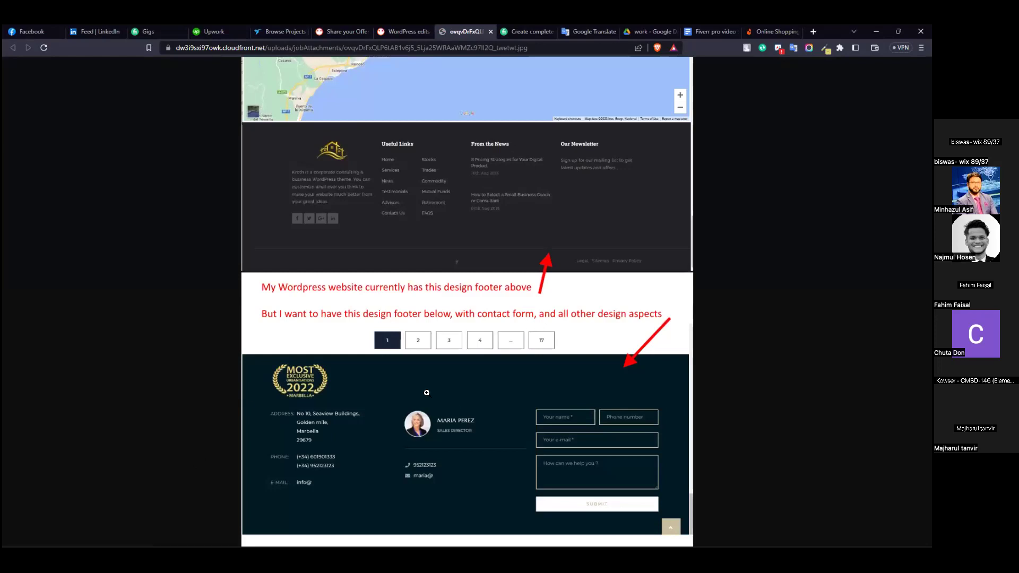
{"action": "left_click", "coordinate": [395, 33]}
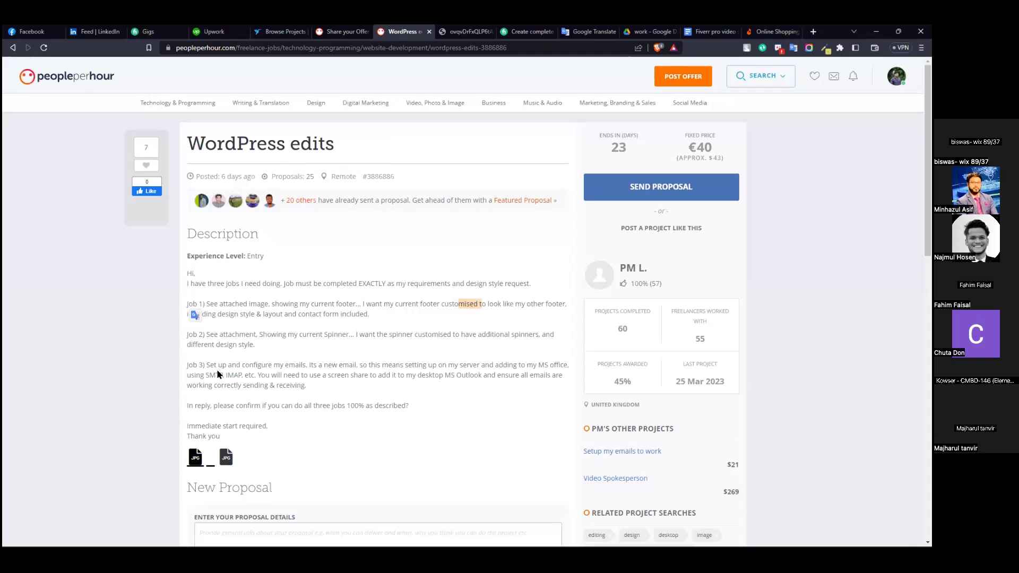
{"action": "left_click_drag", "start_coordinate": [210, 335], "coordinate": [347, 334]}
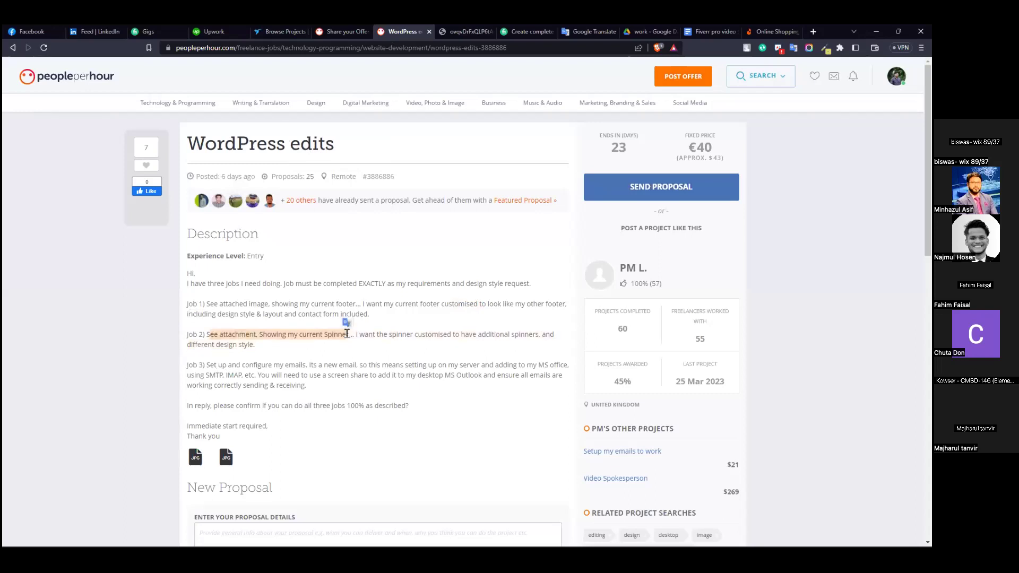
{"action": "left_click", "coordinate": [226, 458]}
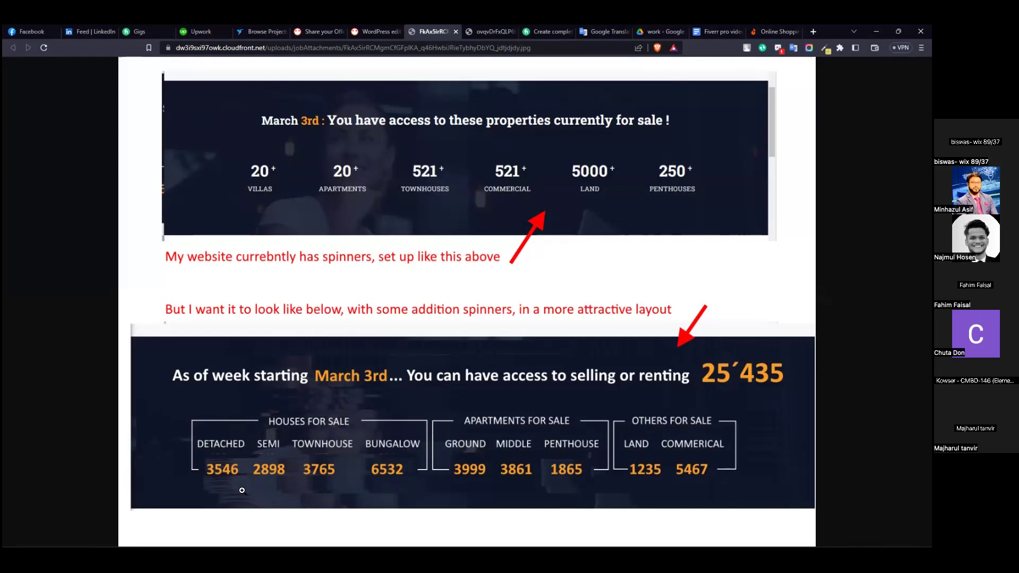
Return to the "WordPress edits" project description and read the Job 3 request about setting up and configuring emails.
{"action": "left_click", "coordinate": [372, 37]}
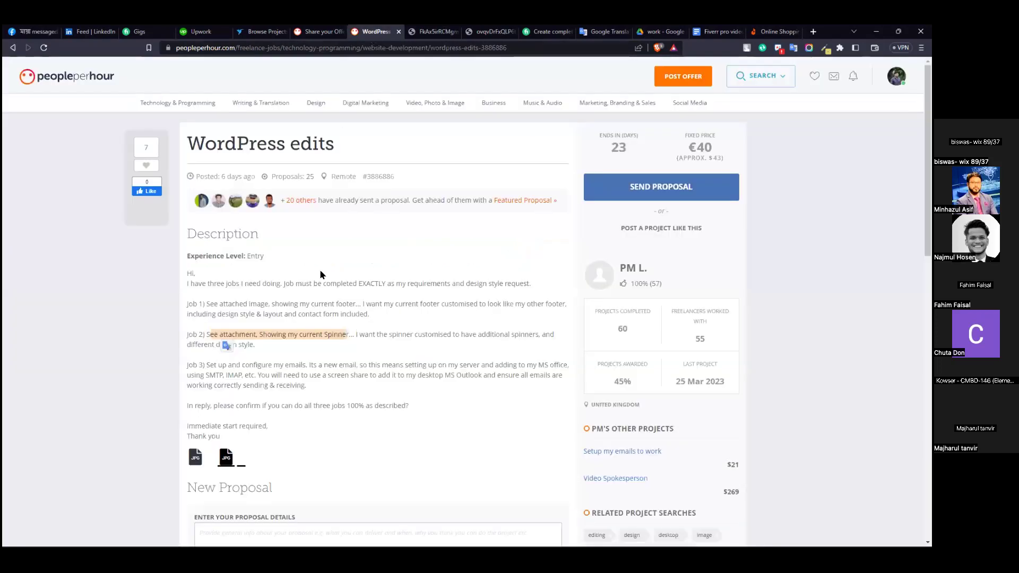
{"action": "left_click", "coordinate": [304, 365]}
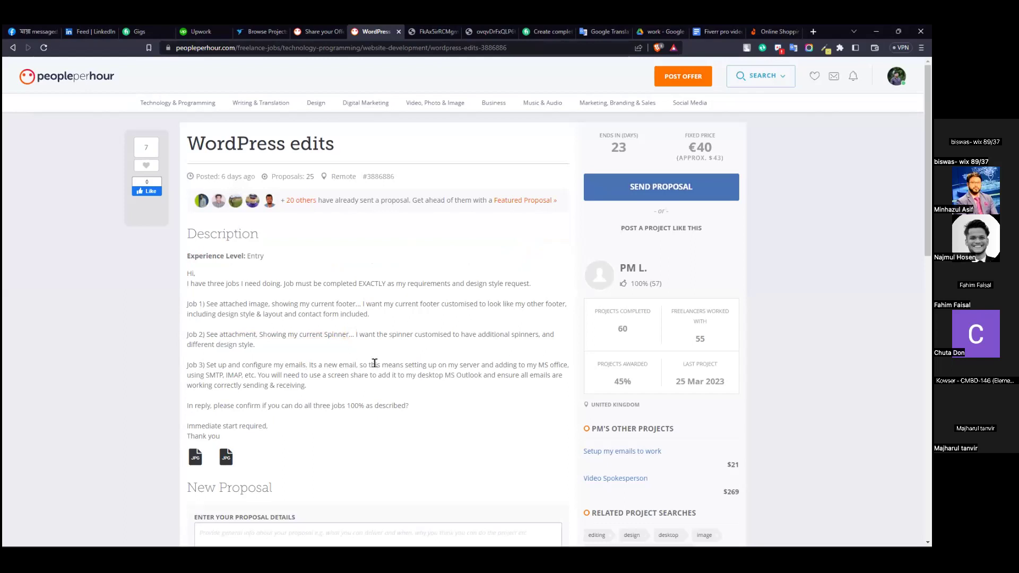
{"action": "left_click_drag", "start_coordinate": [368, 365], "coordinate": [536, 365]}
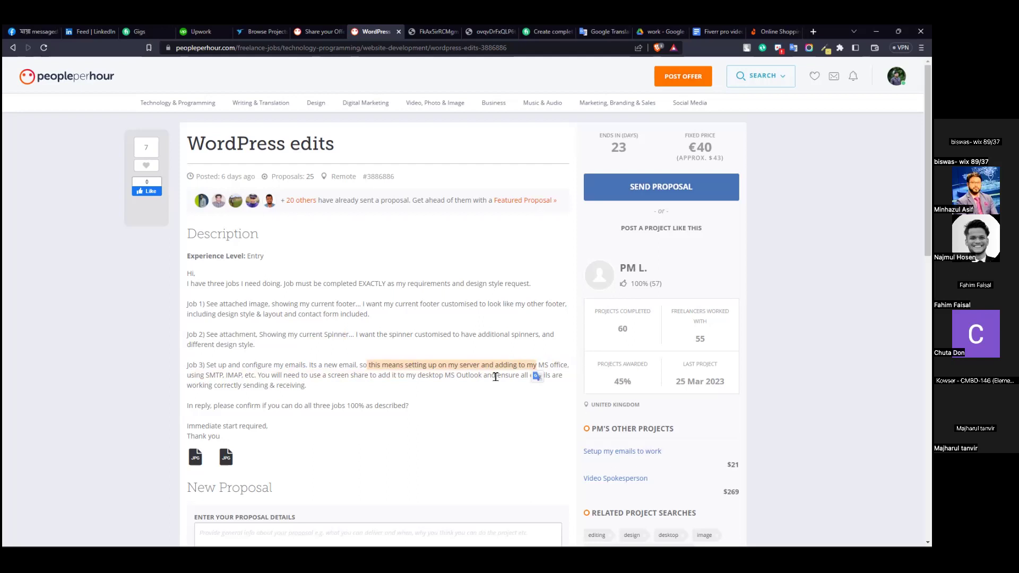
{"action": "left_click_drag", "start_coordinate": [205, 375], "coordinate": [388, 375]}
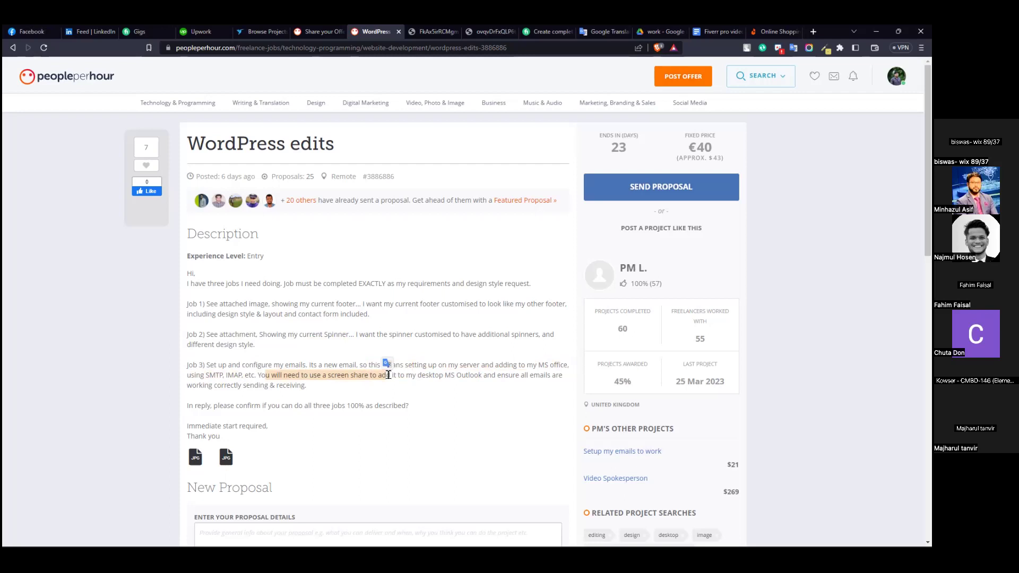
{"action": "left_click", "coordinate": [467, 370]}
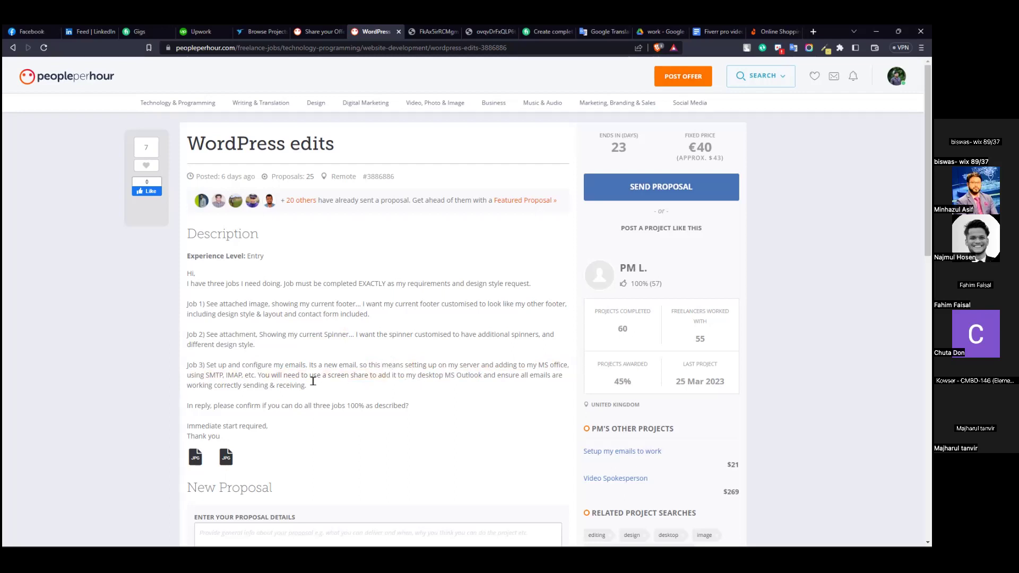
{"action": "left_click_drag", "start_coordinate": [373, 376], "coordinate": [310, 376]}
{"action": "left_click", "coordinate": [473, 363]}
Start a proposal for the project and enter "Complete all 3 jobs" as the breakdown item.
{"action": "left_click", "coordinate": [625, 199]}
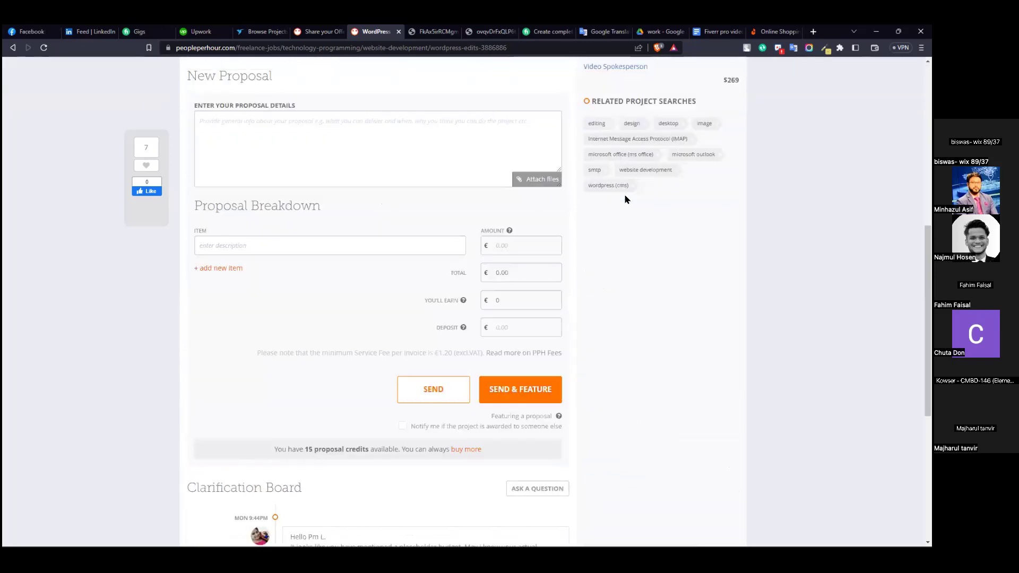
{"action": "scroll", "coordinate": [470, 234], "scroll_direction": "up", "scroll_amount": 4}
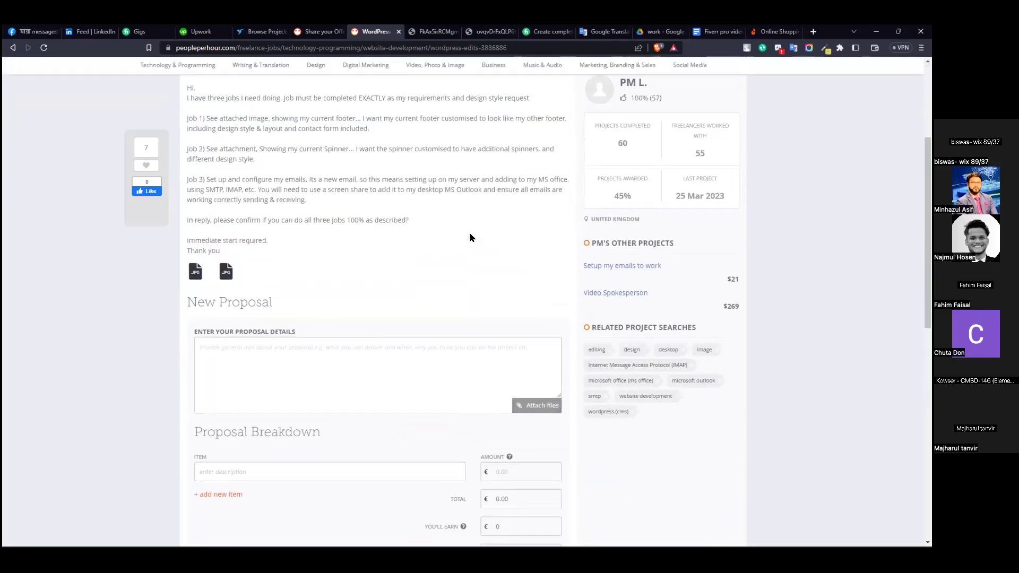
{"action": "left_click", "coordinate": [319, 359]}
{"action": "scroll", "coordinate": [320, 364], "scroll_direction": "down", "scroll_amount": 3}
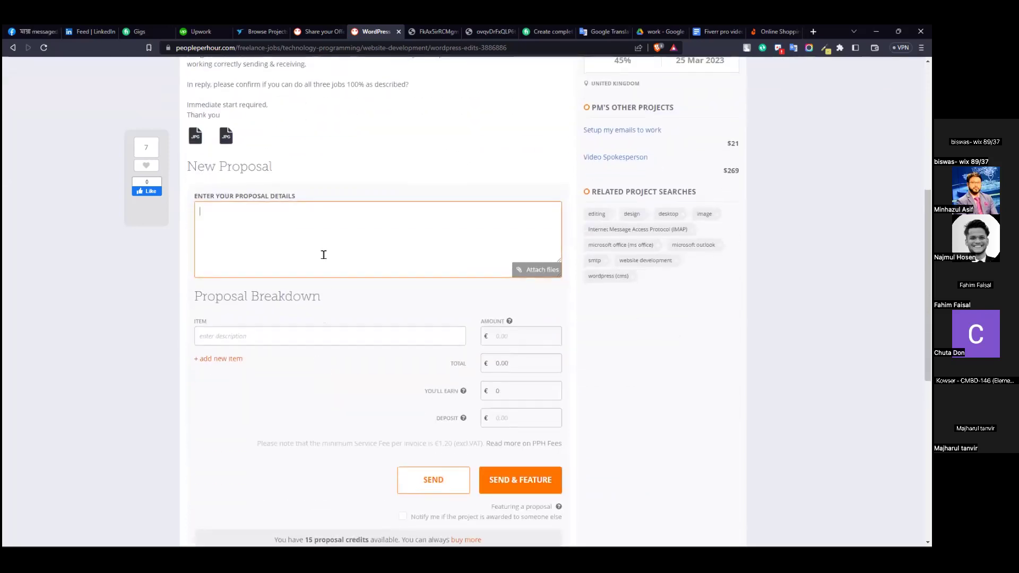
{"action": "left_click", "coordinate": [276, 339]}
{"action": "type", "text": "Complete all 3 jobs"}
Check the project's fixed price and set the amount for the proposal item to €45.
{"action": "left_click", "coordinate": [506, 339]}
{"action": "scroll", "coordinate": [720, 314], "scroll_direction": "up", "scroll_amount": 3}
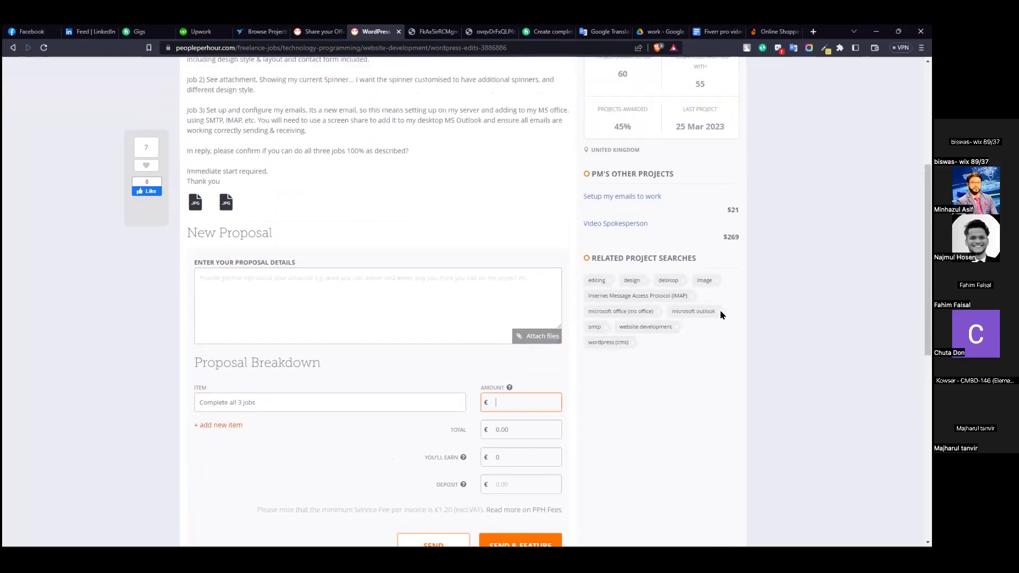
{"action": "scroll", "coordinate": [742, 145], "scroll_direction": "up", "scroll_amount": 2}
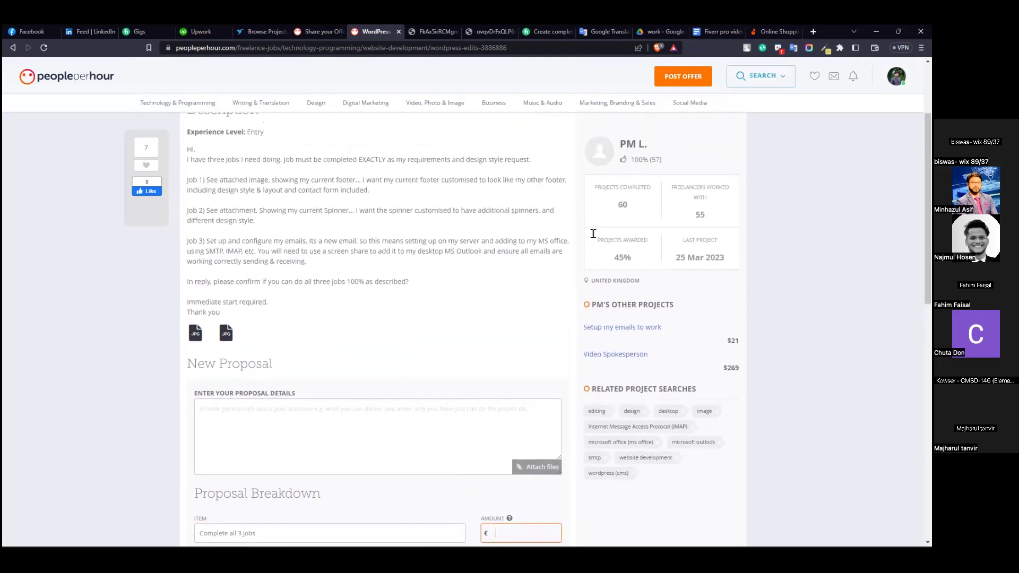
{"action": "scroll", "coordinate": [593, 233], "scroll_direction": "up", "scroll_amount": 1}
{"action": "scroll", "coordinate": [593, 233], "scroll_direction": "up", "scroll_amount": 2}
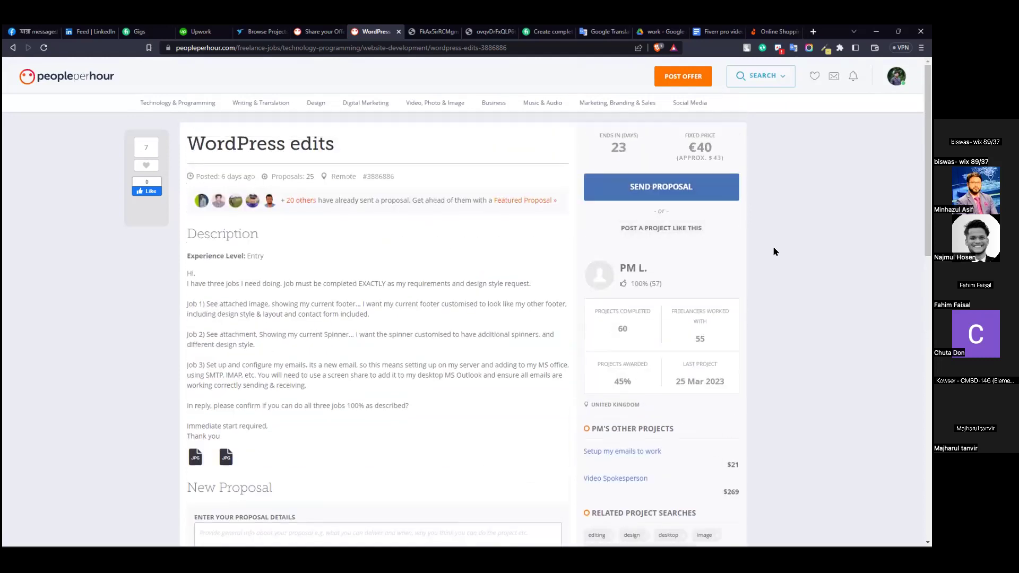
{"action": "scroll", "coordinate": [773, 250], "scroll_direction": "down", "scroll_amount": 3}
{"action": "scroll", "coordinate": [773, 250], "scroll_direction": "down", "scroll_amount": 6}
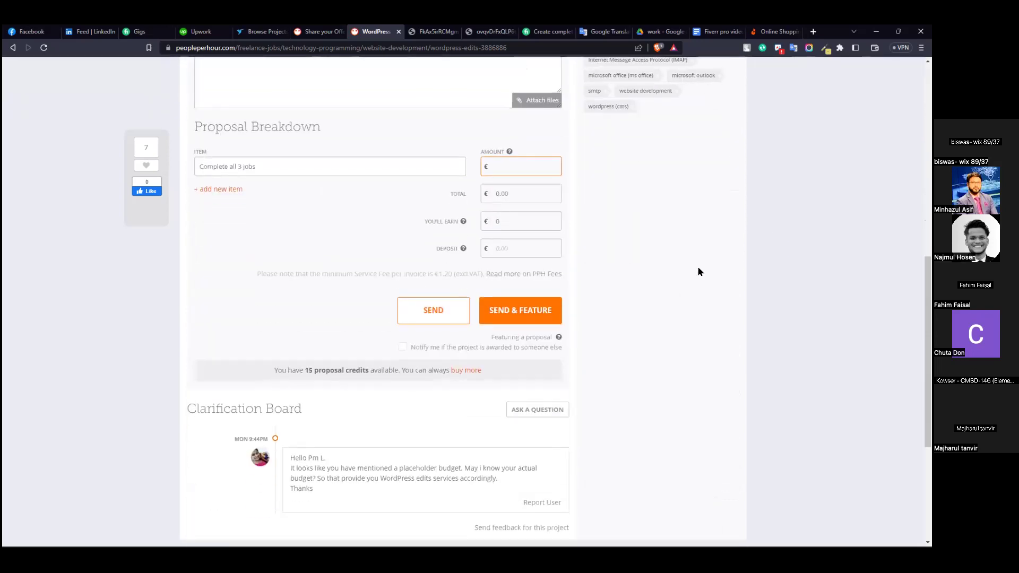
{"action": "type", "text": "45"}
{"action": "left_click", "coordinate": [668, 200]}
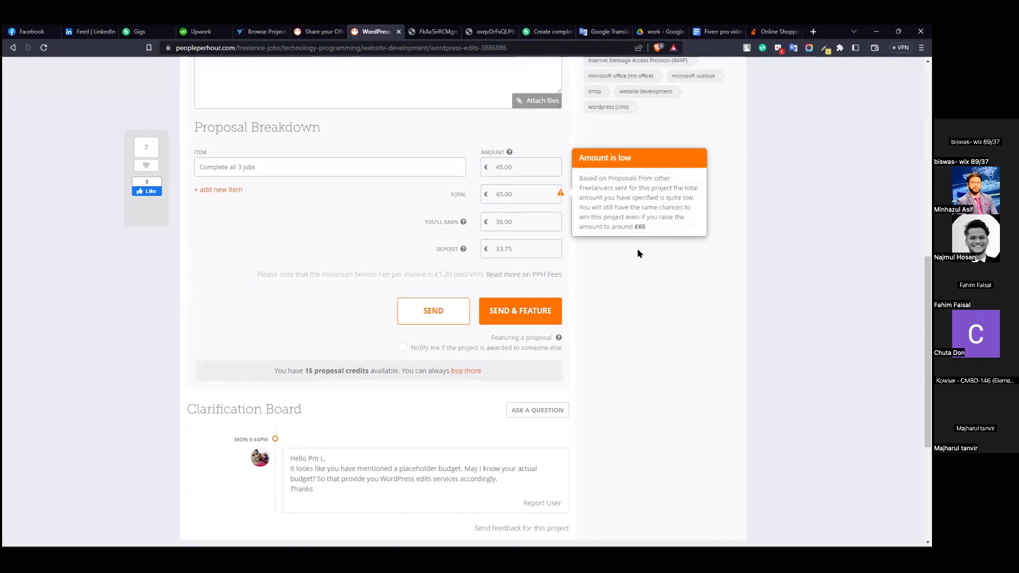
Enlarge the proposal details text box downward to make room for a longer message.
{"action": "scroll", "coordinate": [638, 253], "scroll_direction": "up", "scroll_amount": 2}
{"action": "scroll", "coordinate": [423, 303], "scroll_direction": "up", "scroll_amount": 2}
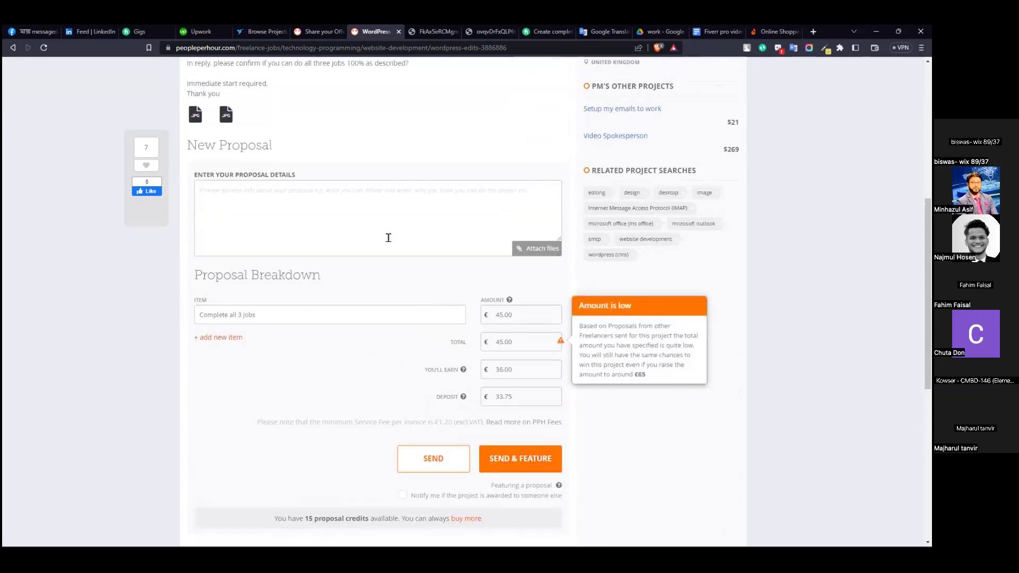
{"action": "left_click", "coordinate": [360, 214]}
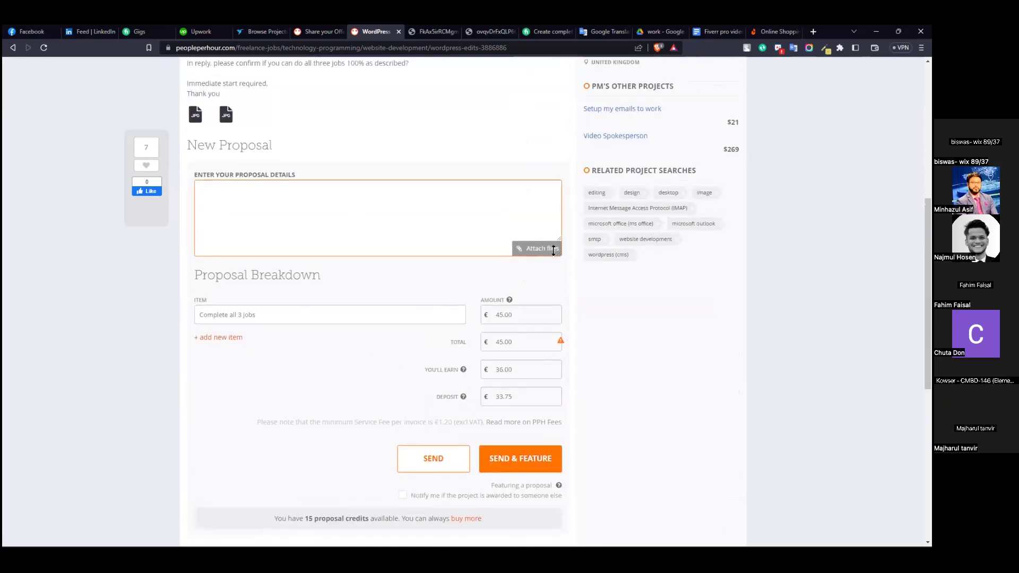
{"action": "left_click_drag", "start_coordinate": [559, 240], "coordinate": [558, 413]}
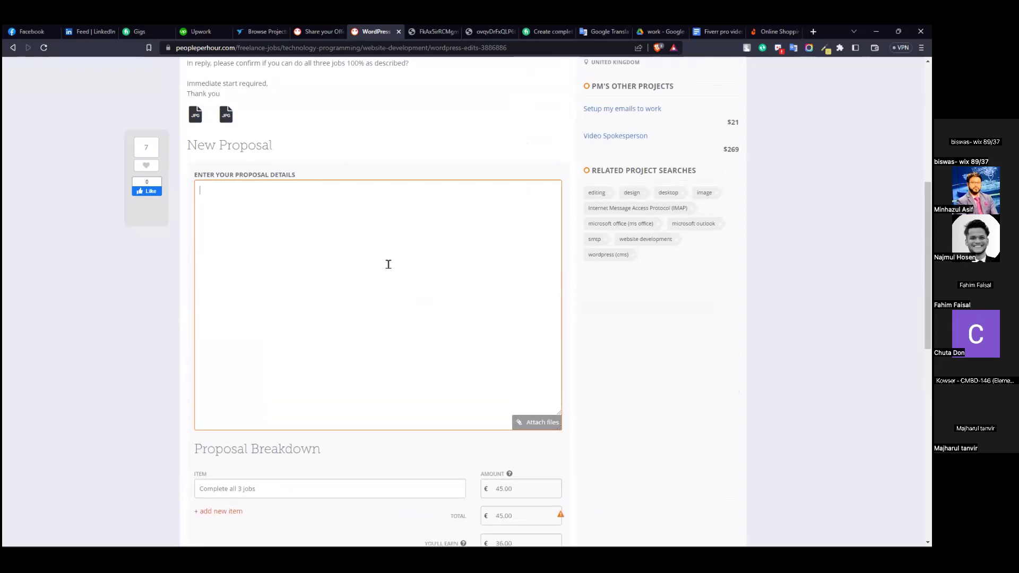
Greet the client in the proposal details and write "I saw all of your 3 jobs. I can change the footer and make same to same as shown".
{"action": "scroll", "coordinate": [789, 285], "scroll_direction": "up", "scroll_amount": 6}
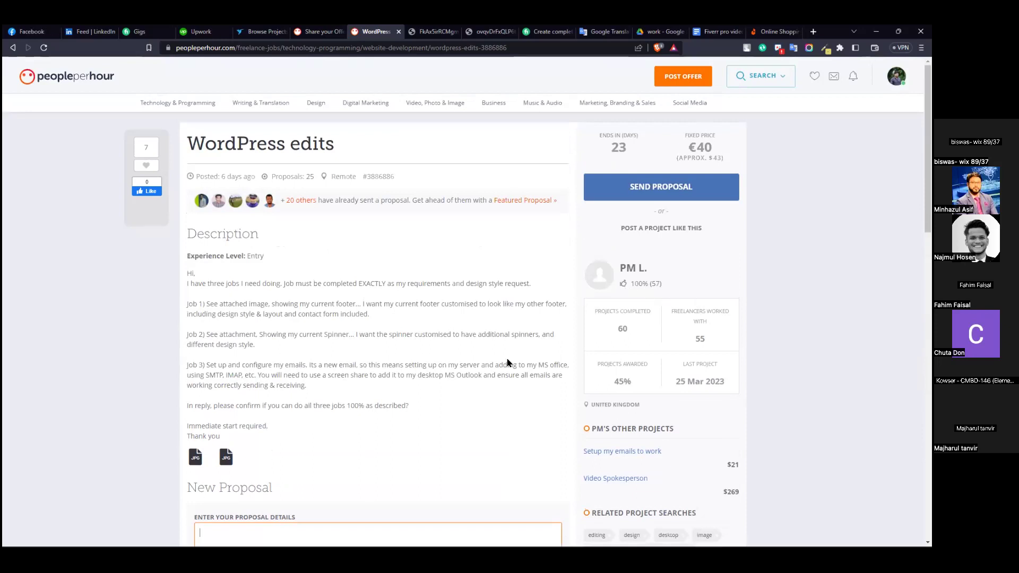
{"action": "scroll", "coordinate": [507, 363], "scroll_direction": "down", "scroll_amount": 3}
{"action": "type", "text": "PM, "}
{"action": "type", "text": "I saw al"}
{"action": "type", "text": "l of your 3 hjo"}
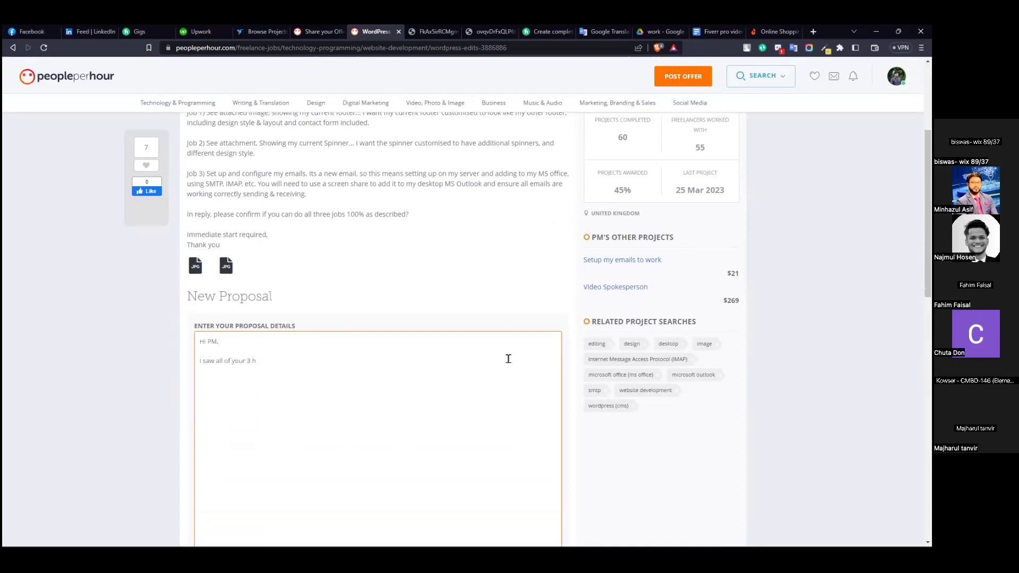
{"action": "key", "text": "BackSpace"}
{"action": "type", "text": "jobs. I can change the fo"}
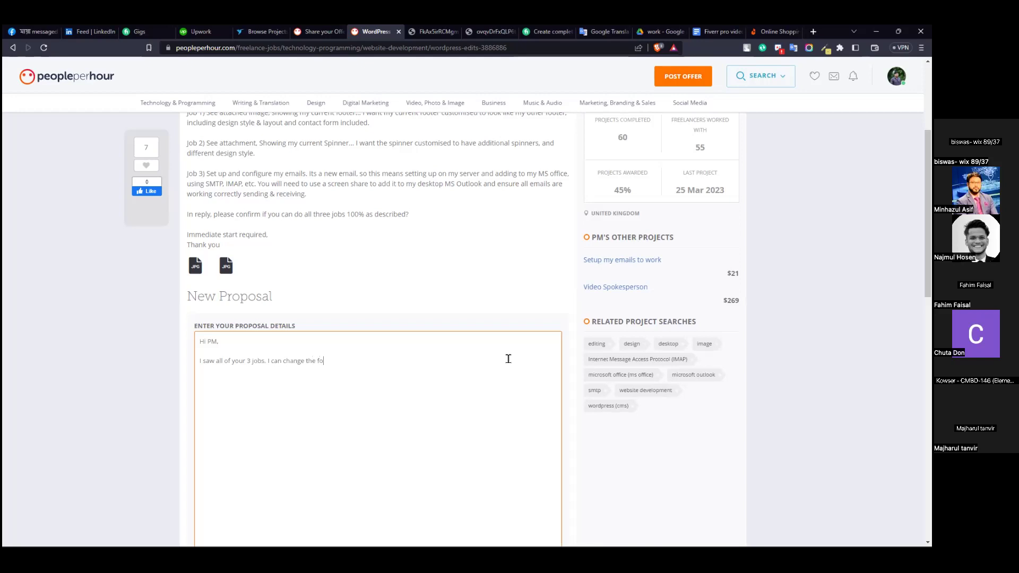
{"action": "type", "text": "oter and make same to same as shown"}
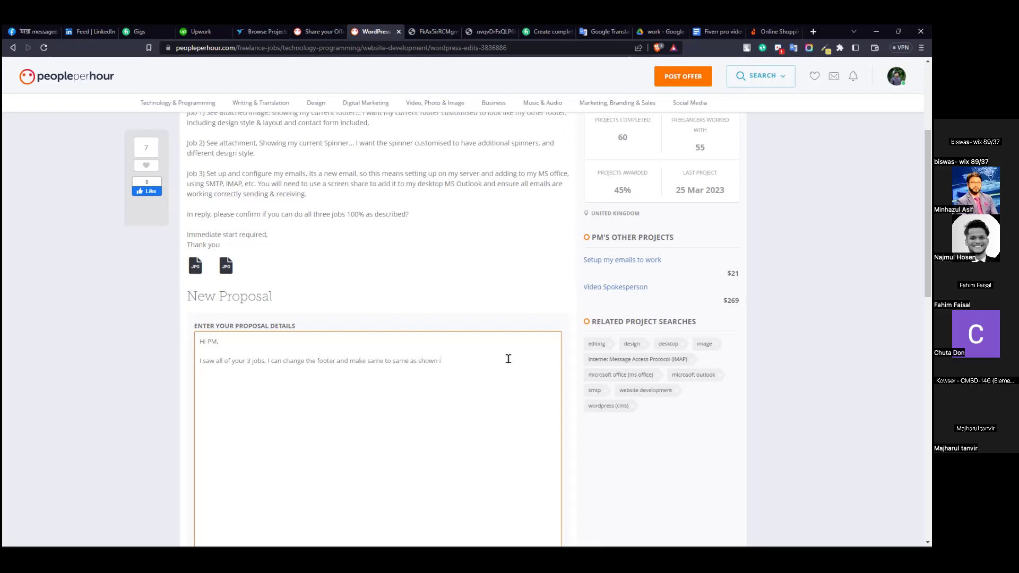
Continue the sentence with "in image. also I can customize the counters. And I can set up email. May be you need to take gsuite.".
{"action": "type", "text": " in image. also I can customiz"}
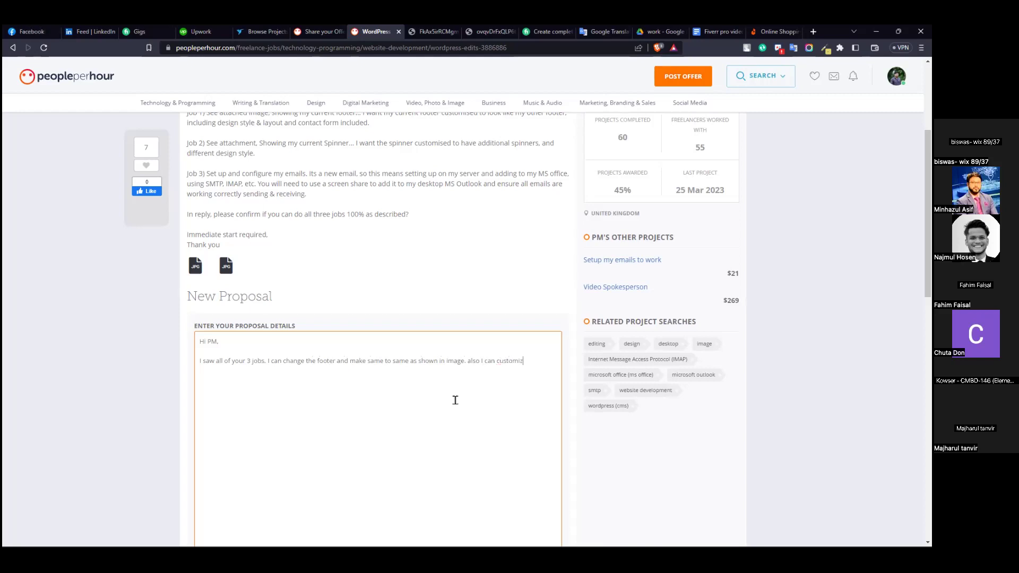
{"action": "type", "text": "e the col"}
{"action": "type", "text": "nters. And I can set up email. May b"}
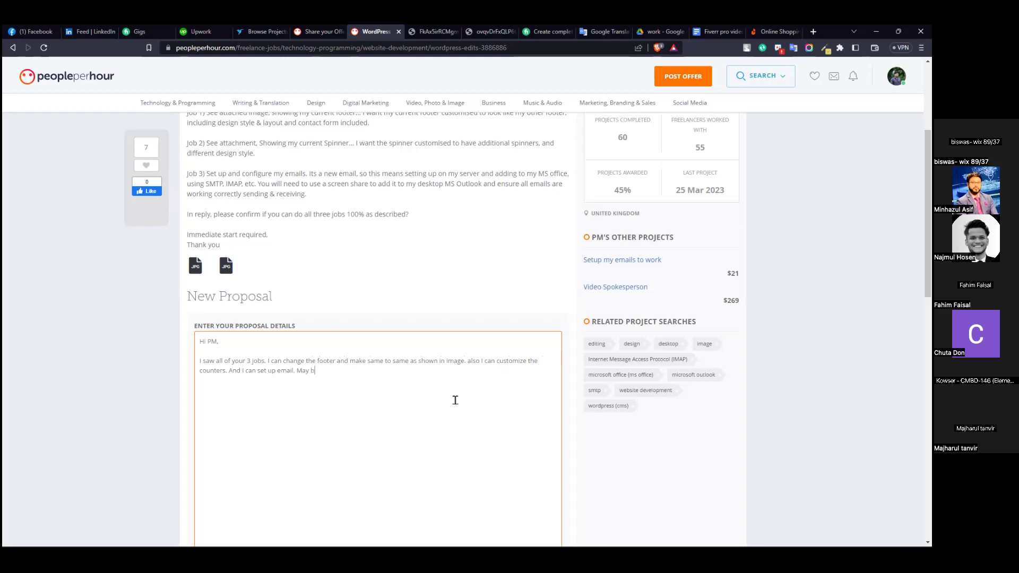
{"action": "type", "text": "e you need to take gsuite. we can h"}
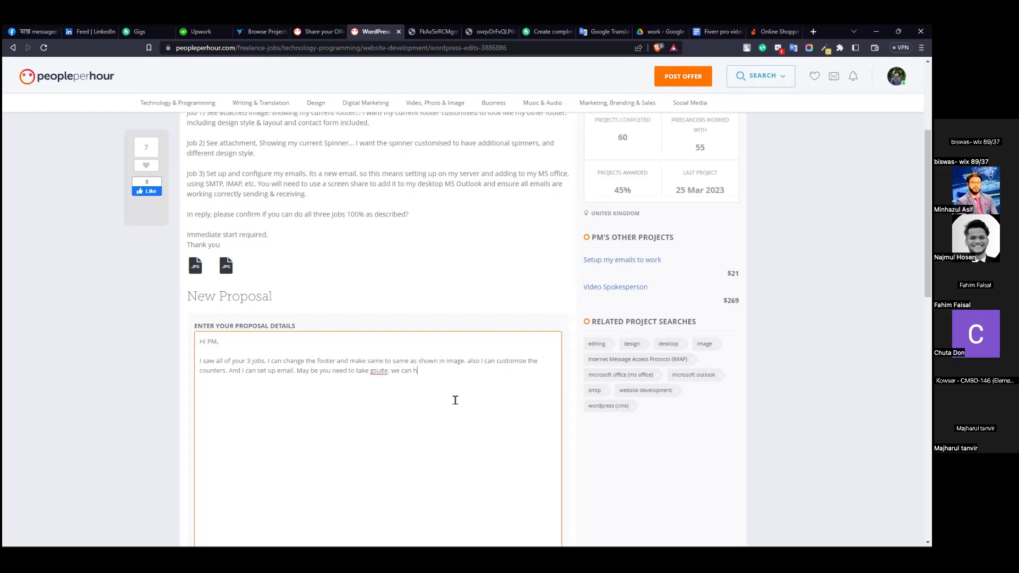
End the paragraph with "we can have a zoom meeting to discuss." and leave a blank line below it.
{"action": "type", "text": "ave a zoom mee"}
{"action": "type", "text": "to discuss."}
{"action": "key", "text": "Return"}
{"action": "key", "text": "Return"}
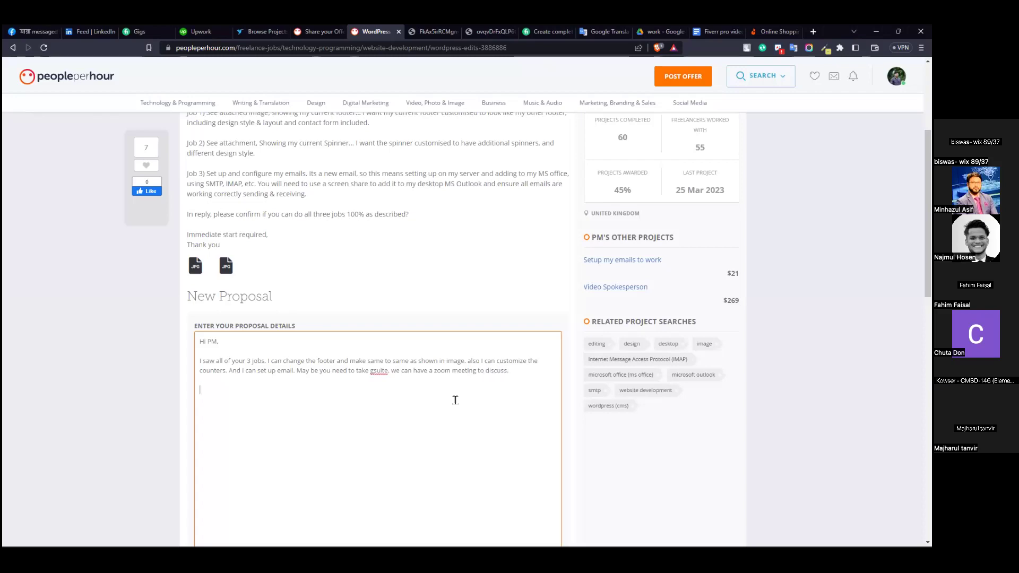
Write a new paragraph: "May i know, what builder You have used in your site. If you use elementor or".
{"action": "type", "text": "May i kn"}
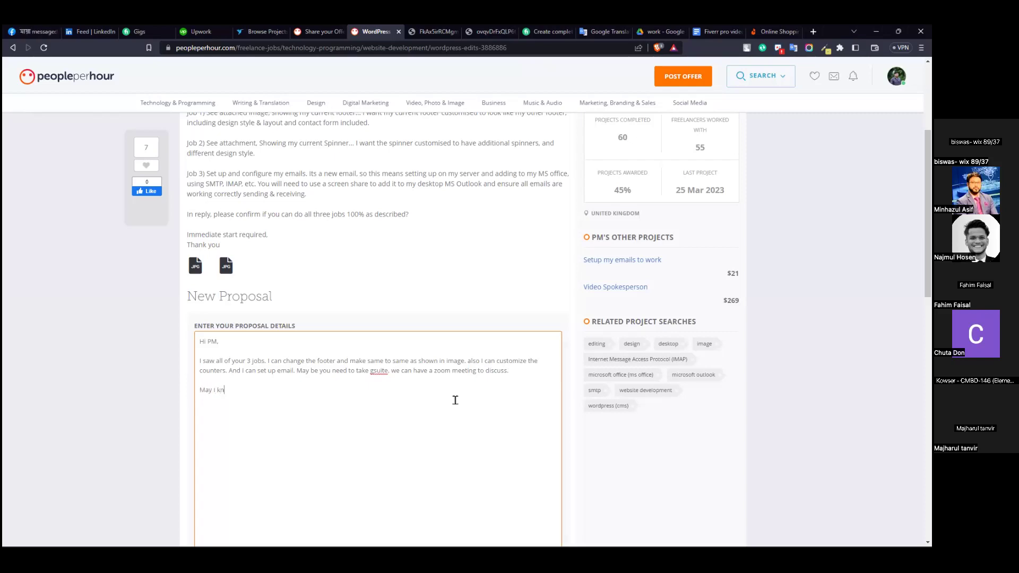
{"action": "type", "text": "ow, what byui"}
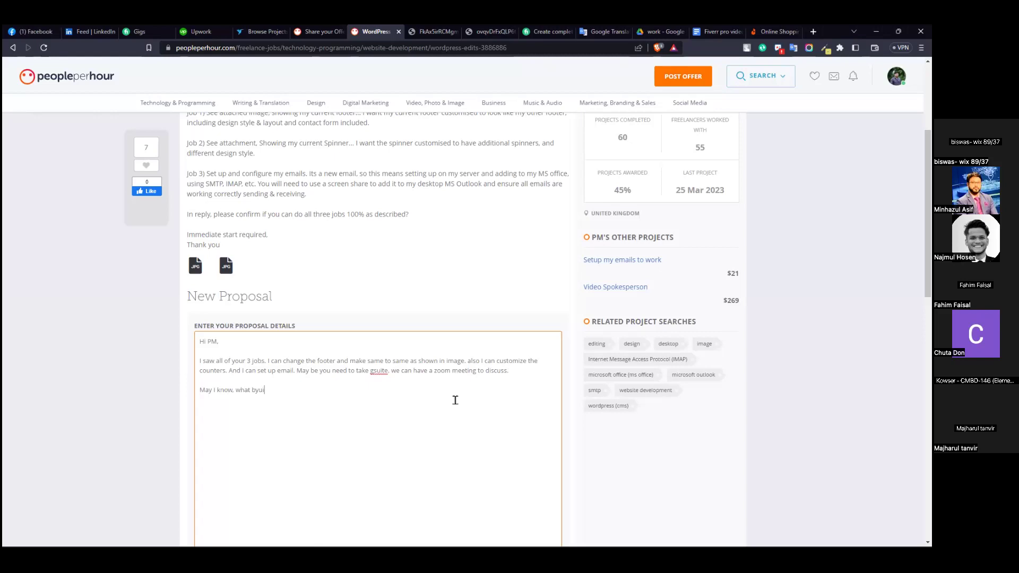
{"action": "type", "text": "lder You have used in your site. If you ise elementor or"}
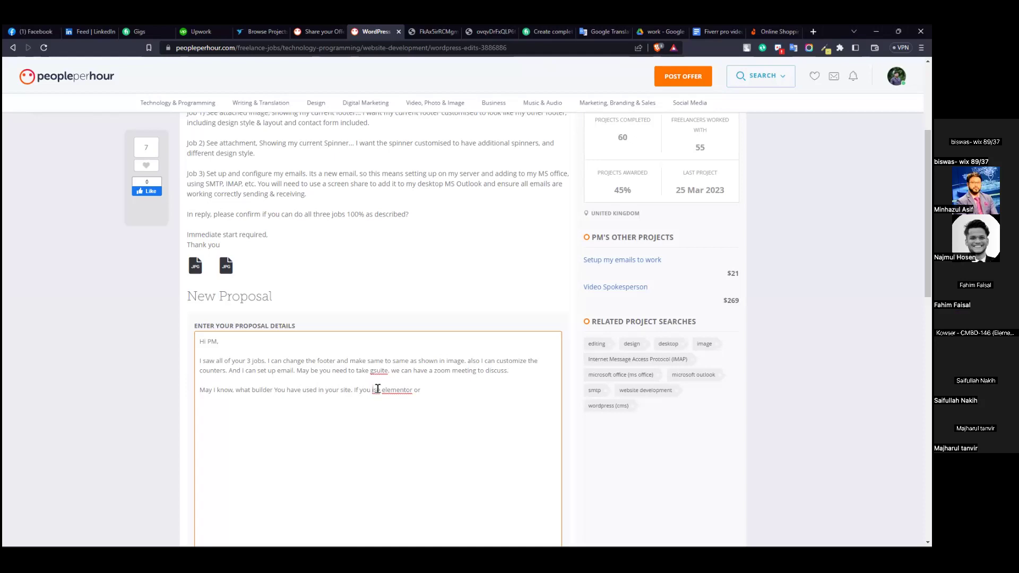
{"action": "double_click", "coordinate": [377, 390]}
{"action": "type", "text": "use"}
Finish the builder paragraph with "visual composer, I can create new footer for you and show that on all pages." and leave a blank line.
{"action": "left_click", "coordinate": [458, 391]}
{"action": "type", "text": "visual composer, I can create new footer for you "}
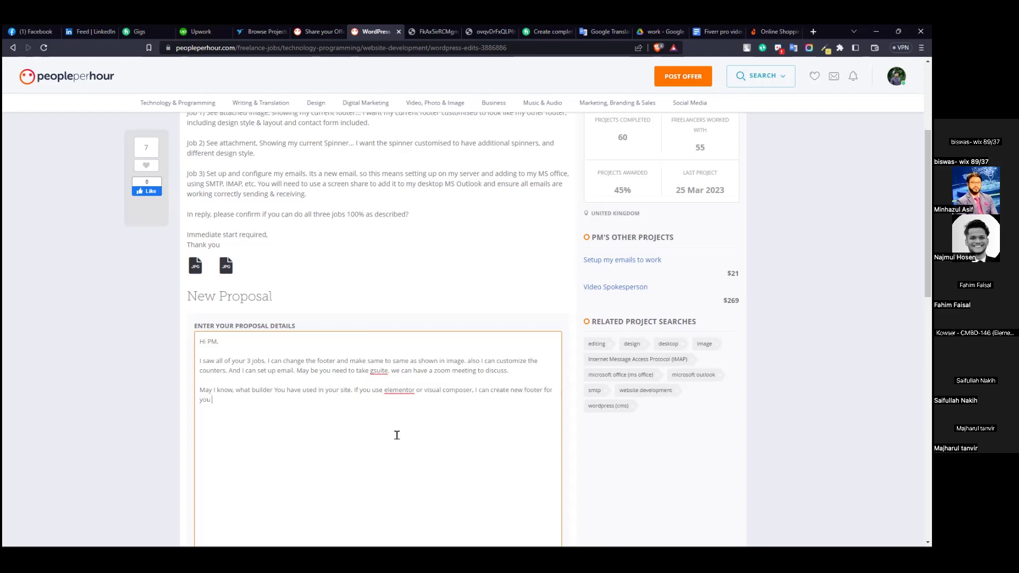
{"action": "type", "text": "and show that on all pages."}
{"action": "key", "text": "Return"}
{"action": "key", "text": "Return"}
Add the line "> I can start the work immediately" to the proposal details.
{"action": "type", "text": "> I can start the wo"}
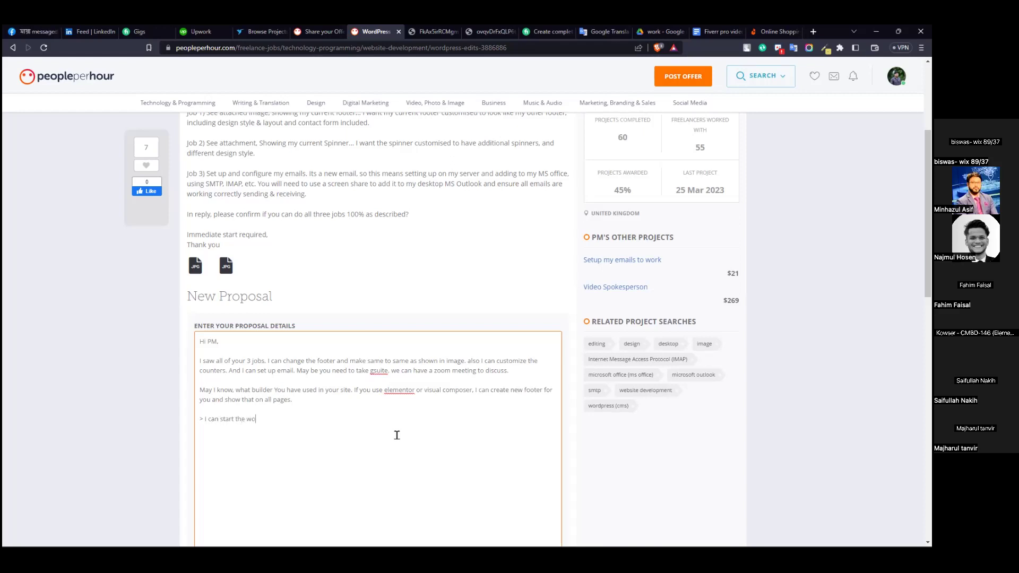
{"action": "type", "text": "rk immediately"}
{"action": "key", "text": "Return"}
Add the line "> I will not touch or change any existing design and I have experience on making 40+ wordpress websites.".
{"action": "type", "text": "> I w"}
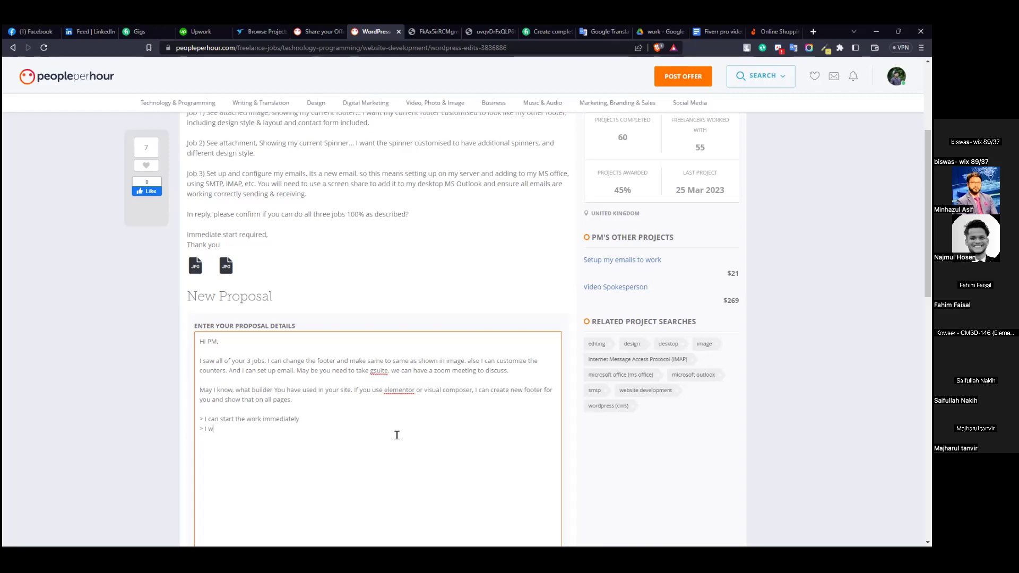
{"action": "type", "text": "ill not tou"}
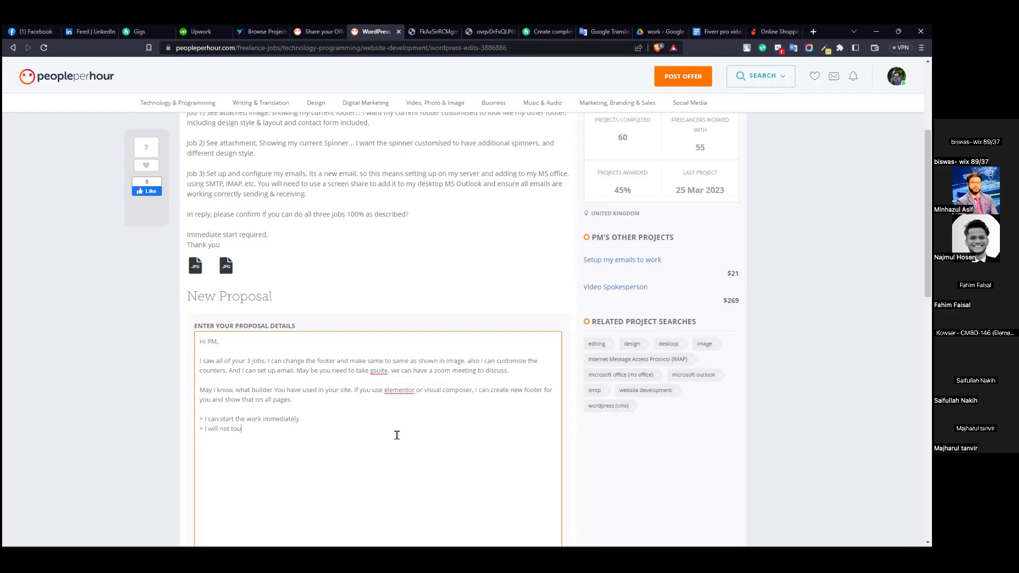
{"action": "type", "text": "ch or "}
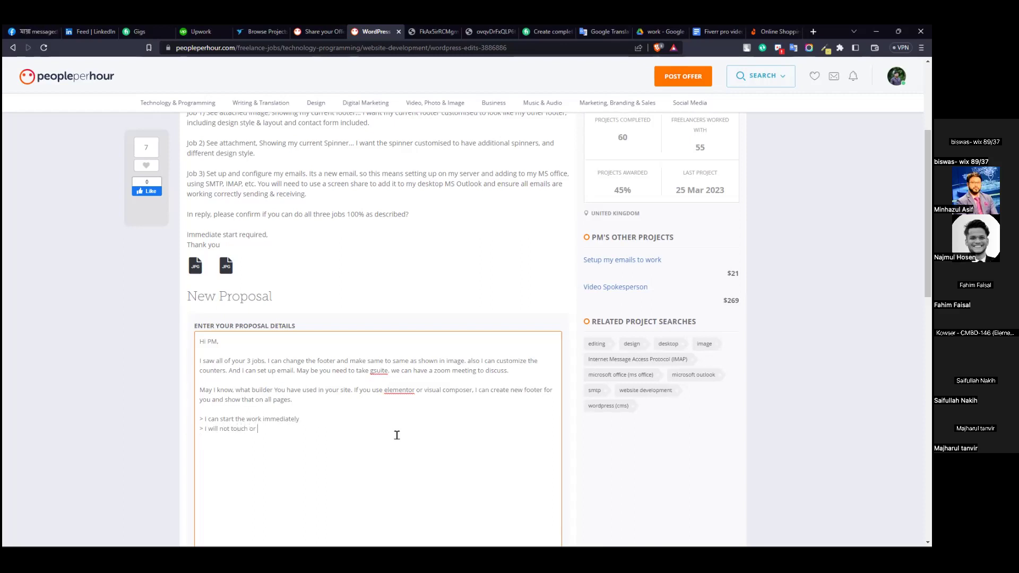
{"action": "type", "text": "change any e"}
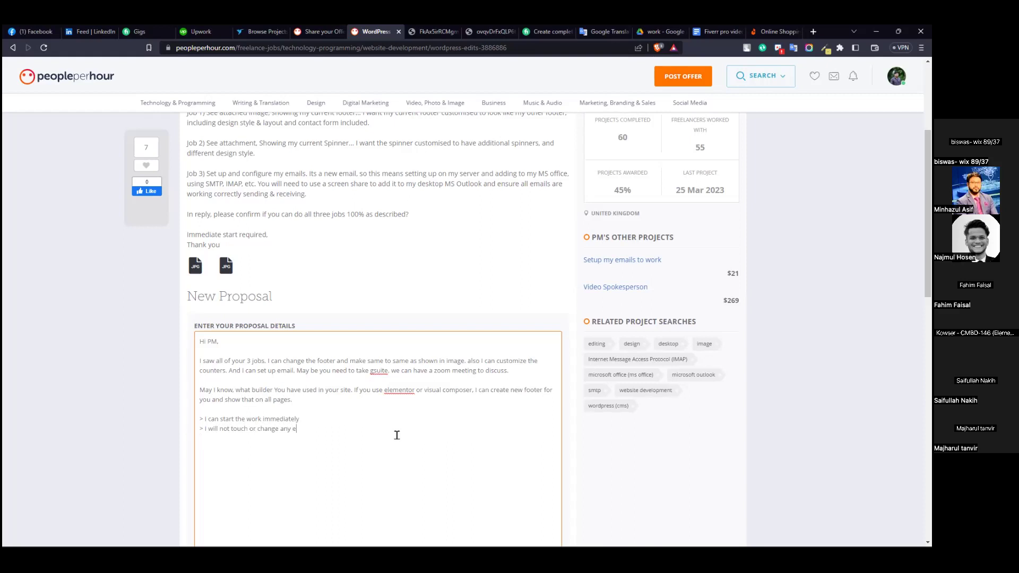
{"action": "type", "text": "xisting desig"}
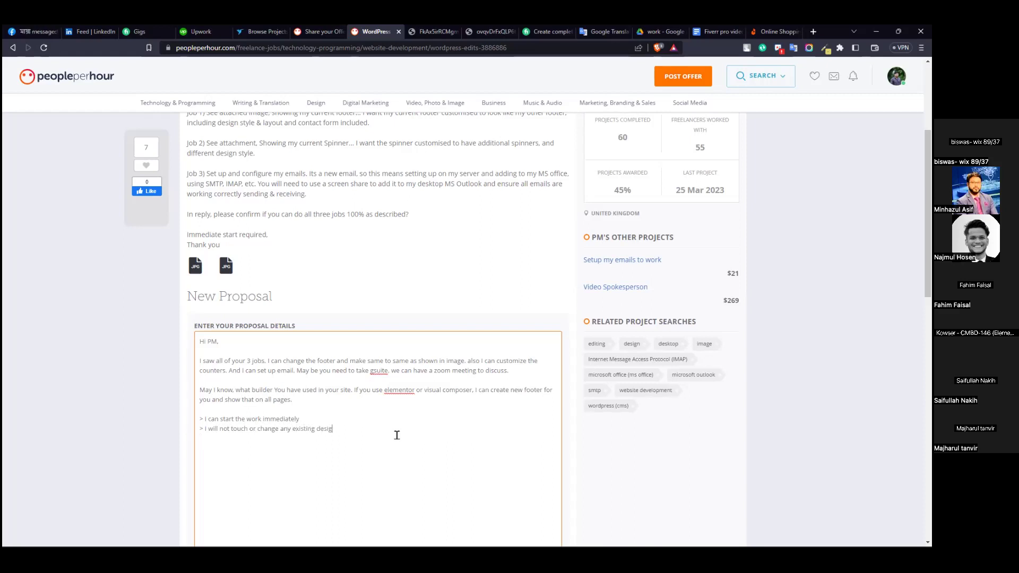
{"action": "type", "text": "n and I have experience on making 40+ wordpress websites"}
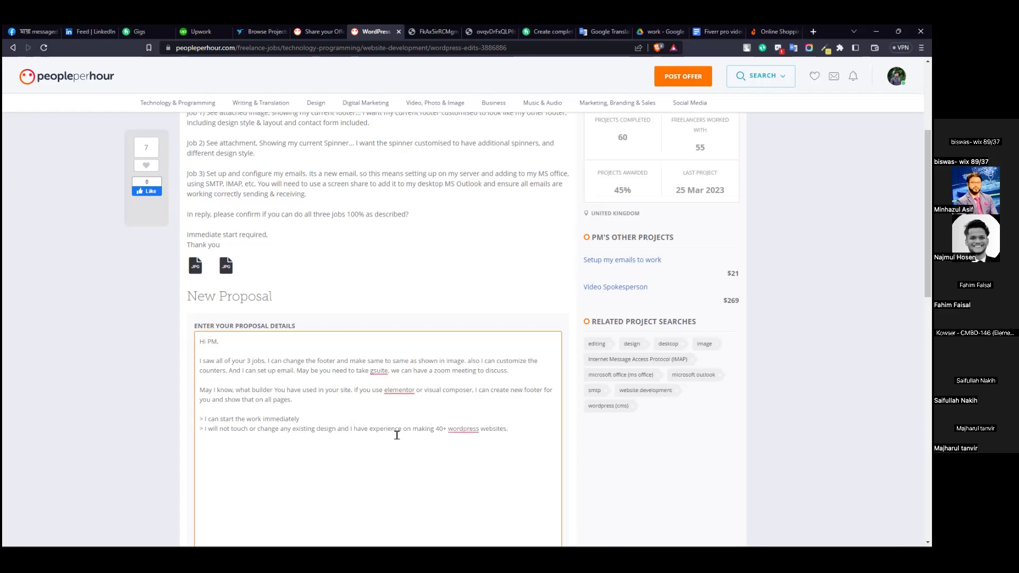
Close the proposal details with the sign-off "Thanks" below the bullet lines, separated by a blank line.
{"action": "key", "text": "Return"}
{"action": "key", "text": "Return"}
{"action": "type", "text": "Thanks"}
{"action": "key", "text": "Return"}
Send the WordPress edits proposal as a standard one and skip the offer to feature it.
{"action": "scroll", "coordinate": [397, 435], "scroll_direction": "down", "scroll_amount": 3}
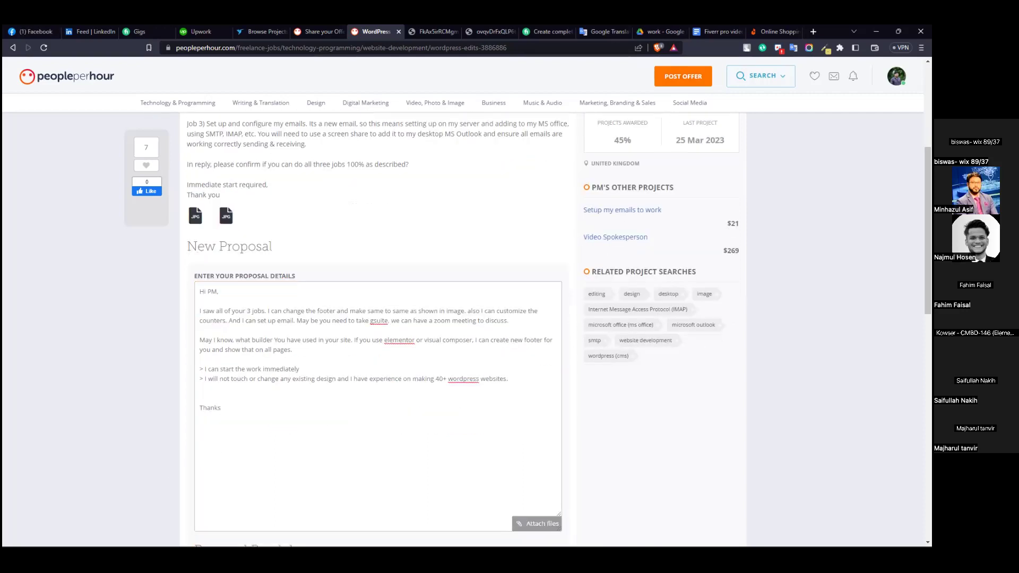
{"action": "scroll", "coordinate": [584, 468], "scroll_direction": "down", "scroll_amount": 3}
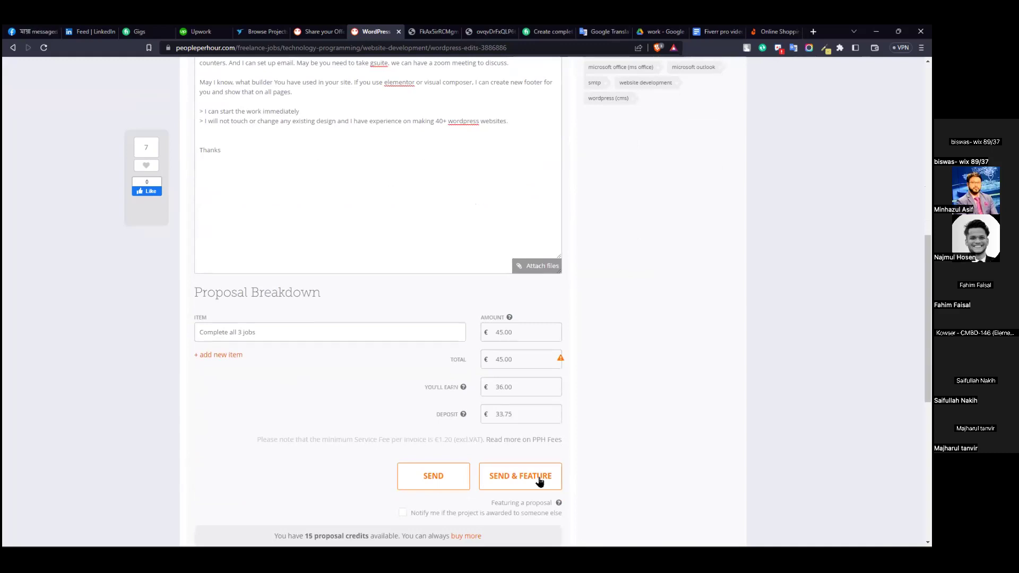
{"action": "left_click", "coordinate": [434, 476]}
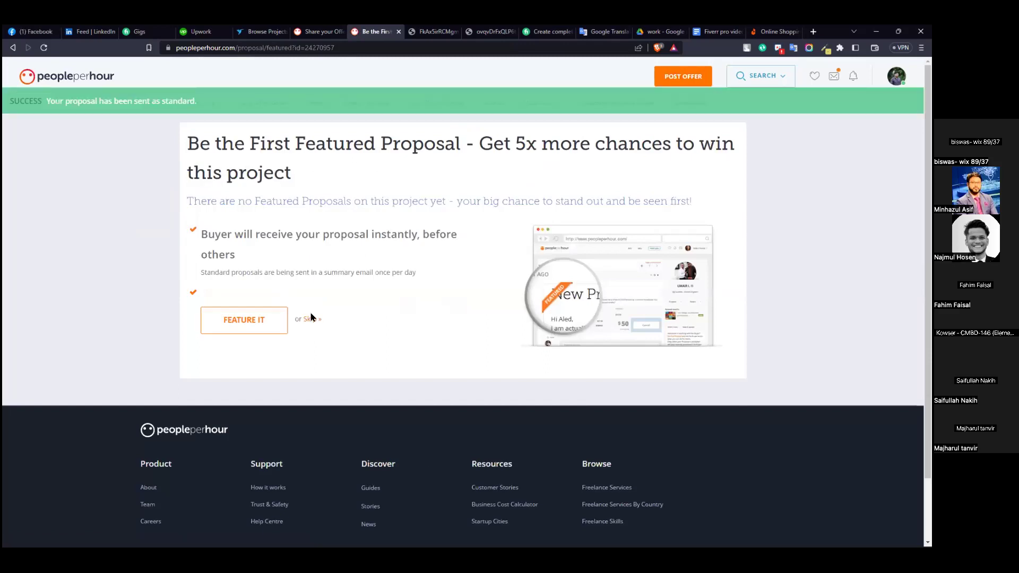
{"action": "left_click", "coordinate": [313, 320]}
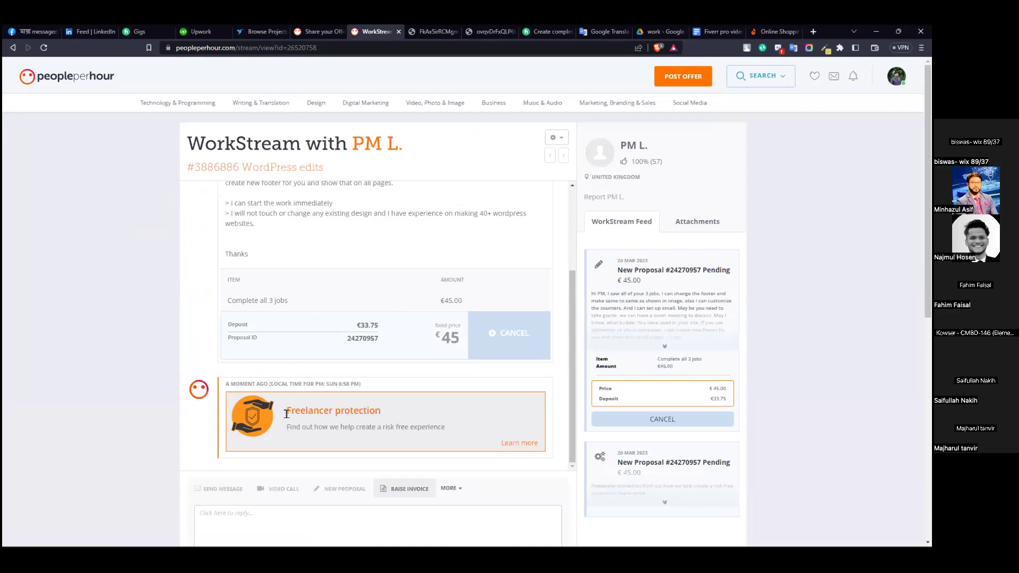
Review the project's WorkStream, examining the reply box, its file attachment option, and the pending proposal's price and deposit.
{"action": "scroll", "coordinate": [445, 423], "scroll_direction": "down", "scroll_amount": 2}
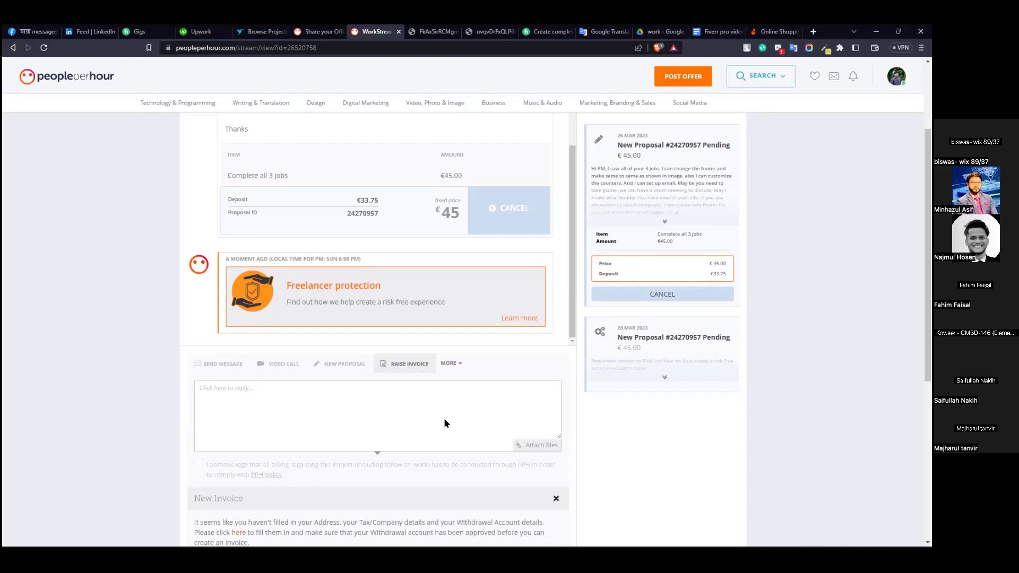
{"action": "left_click", "coordinate": [277, 389]}
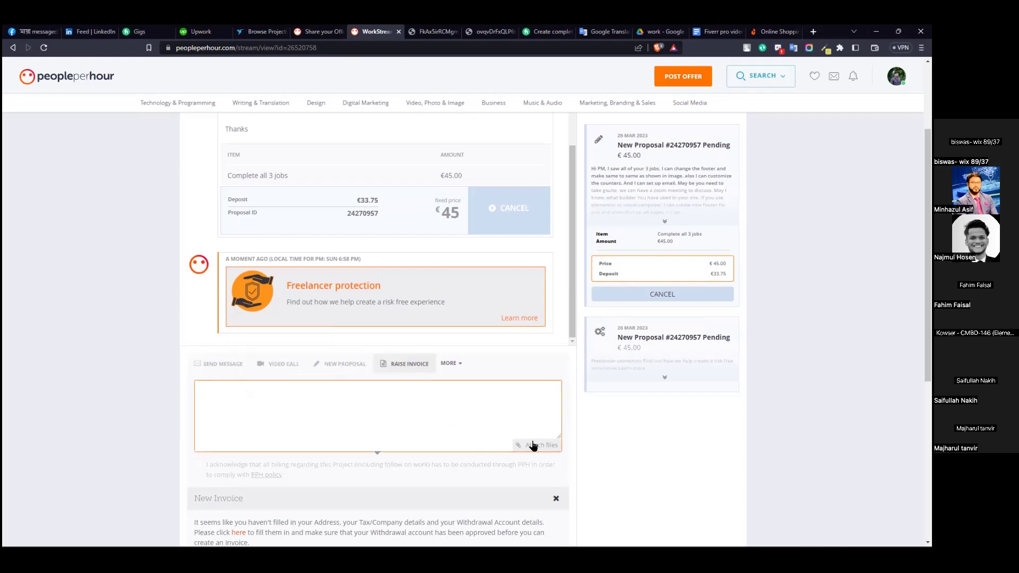
{"action": "left_click", "coordinate": [534, 447]}
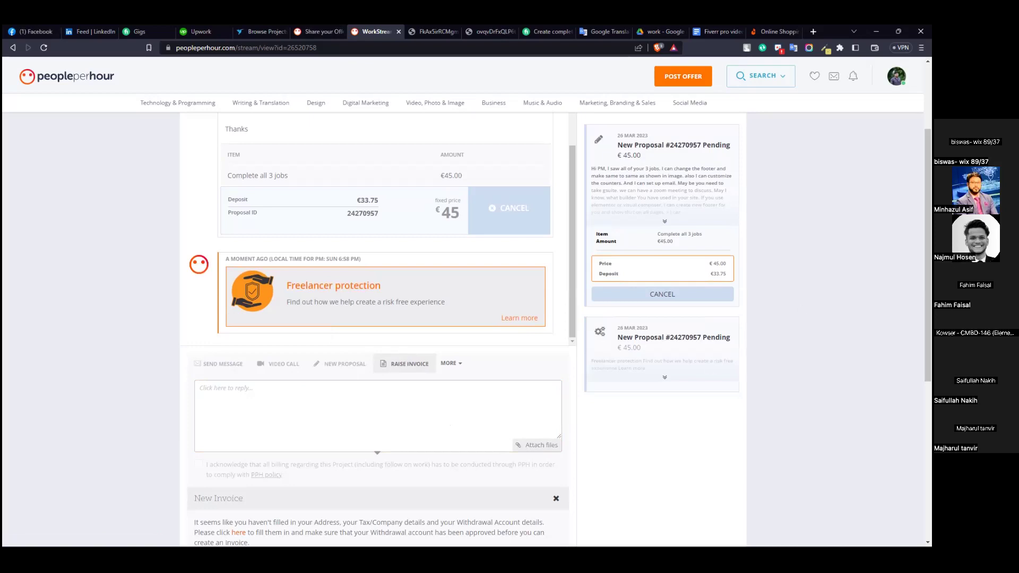
{"action": "scroll", "coordinate": [736, 291], "scroll_direction": "up", "scroll_amount": 1}
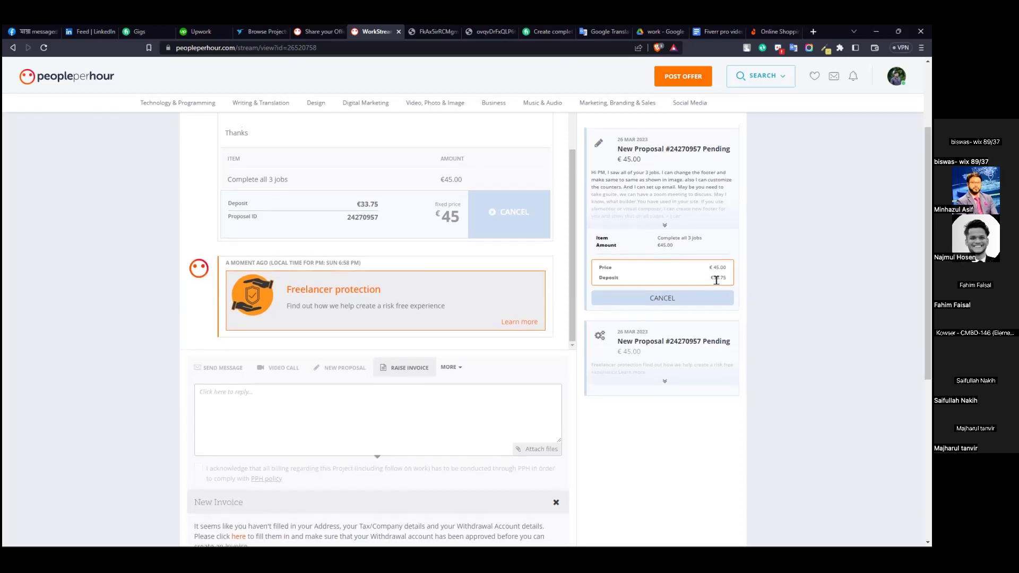
{"action": "triple_click", "coordinate": [711, 279]}
{"action": "left_click", "coordinate": [728, 278]}
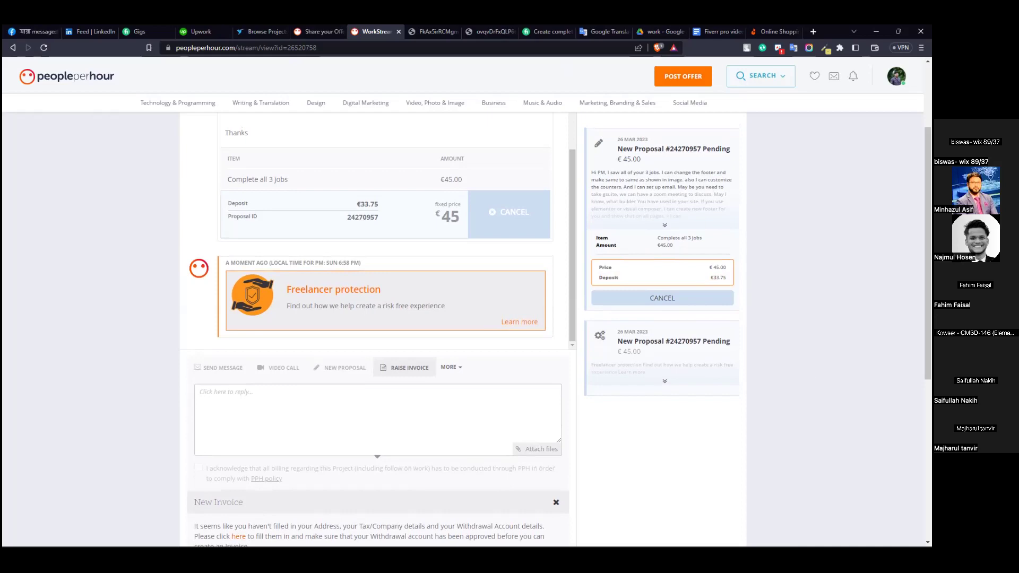
{"action": "scroll", "coordinate": [467, 319], "scroll_direction": "up", "scroll_amount": 2}
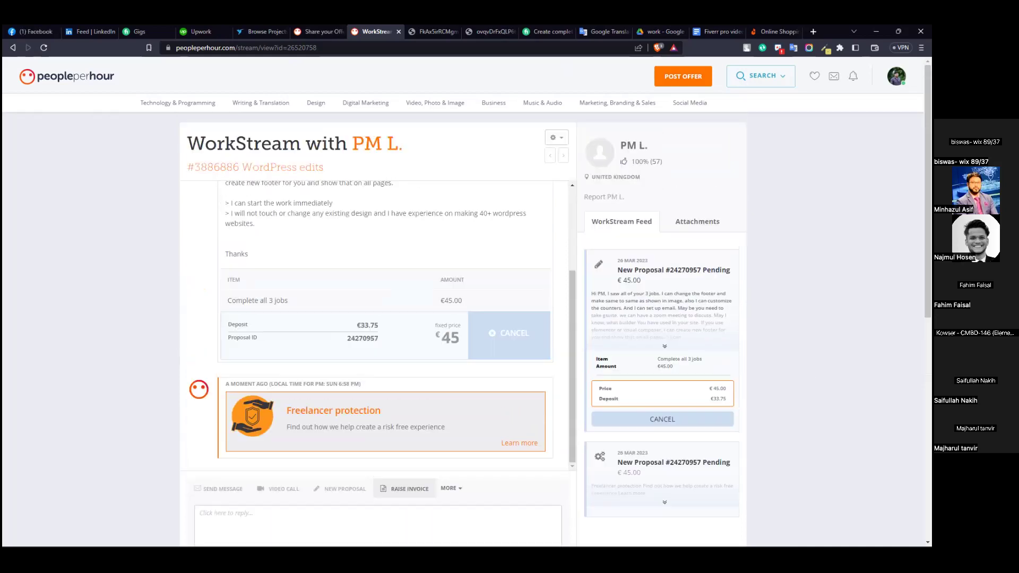